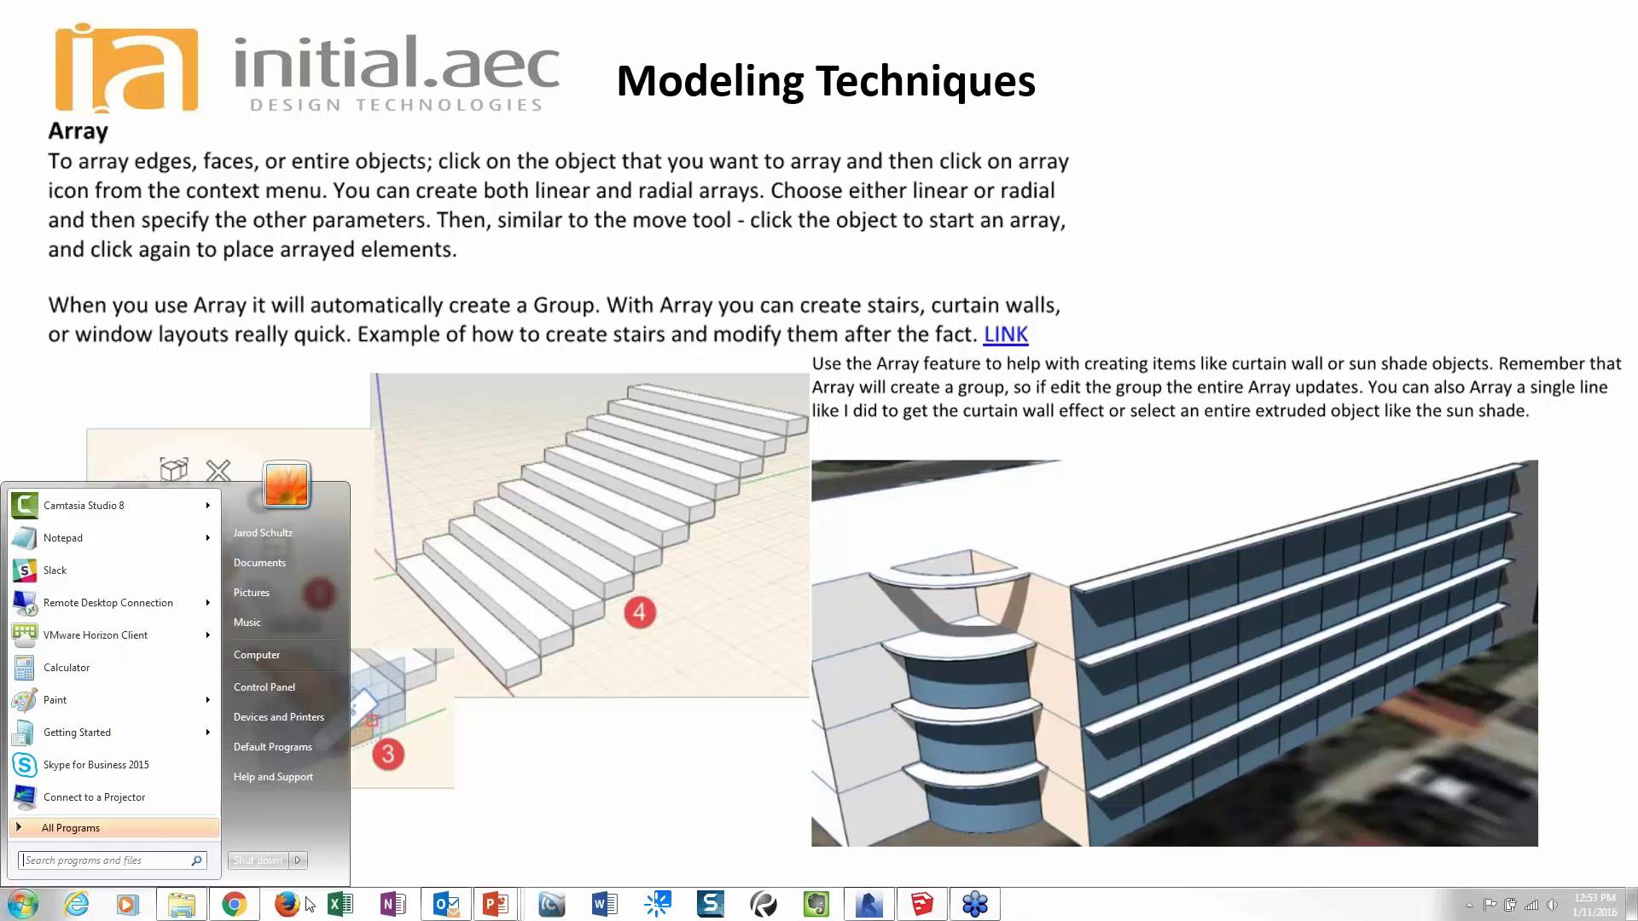
Step: Switch from the slides to the Stairs sketch open in Autodesk FormIt 360 in Chrome
click(235, 906)
drag(1184, 294, 1192, 364)
click(887, 456)
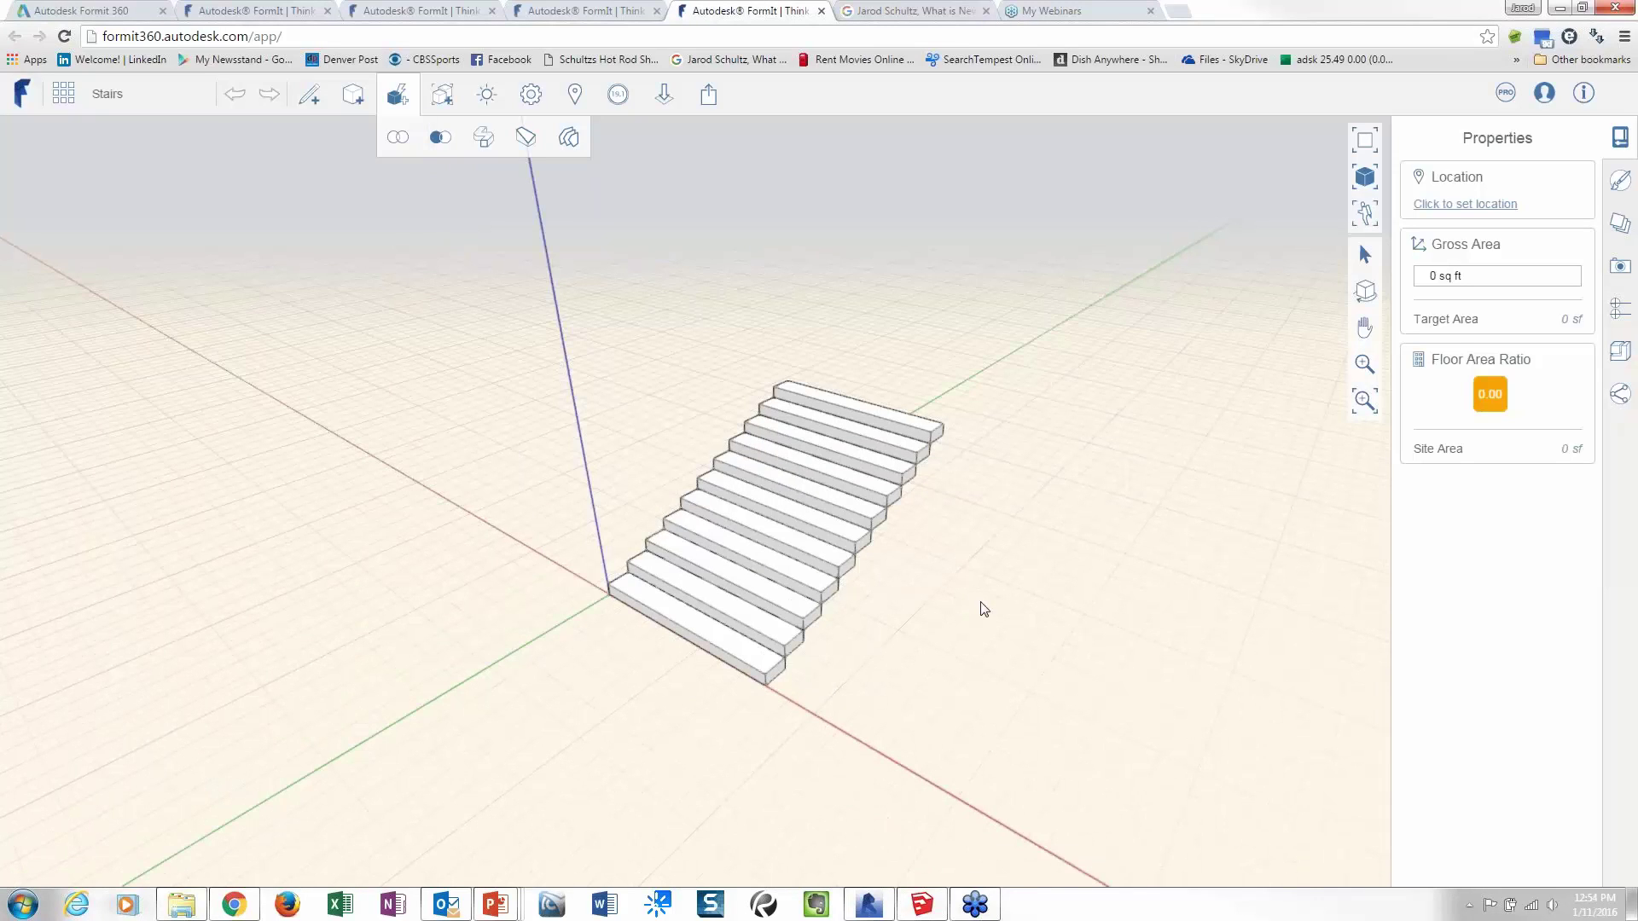
Step: Draw a rectangle about 1'-6" by 5' on the ground along the red axis, in front of the existing stairs
mouse_move(943, 647)
middle_down()
mouse_move(904, 600)
mouse_move(921, 658)
mouse_move(969, 621)
mouse_move(947, 623)
middle_up()
scroll(947, 623, up, 2)
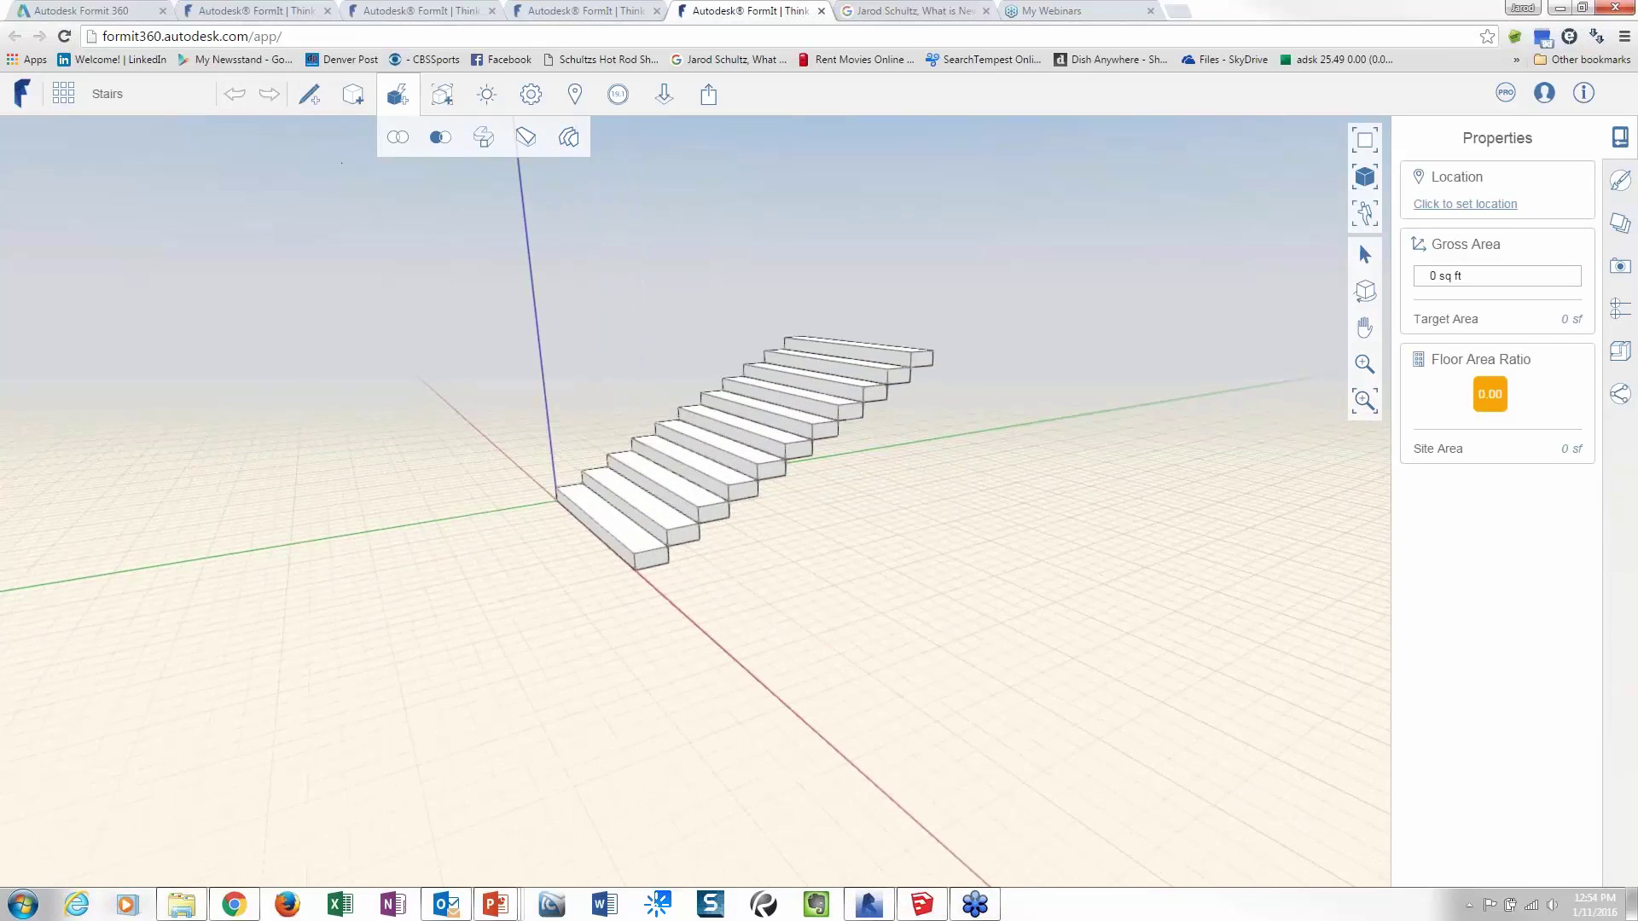
mouse_move(299, 103)
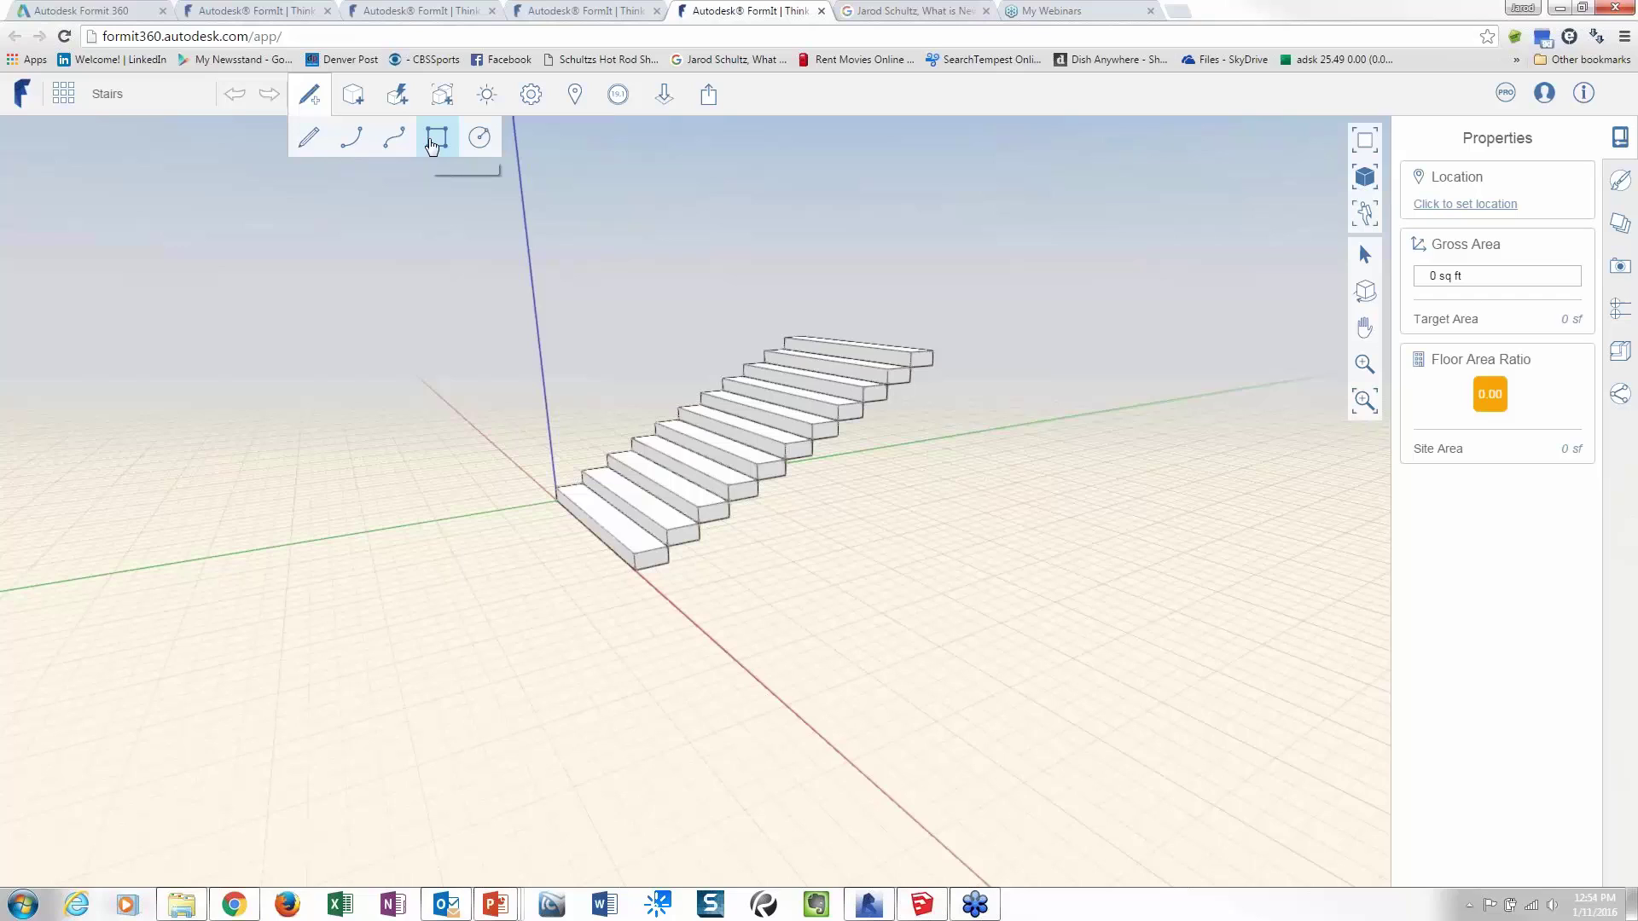
click(432, 143)
click(688, 615)
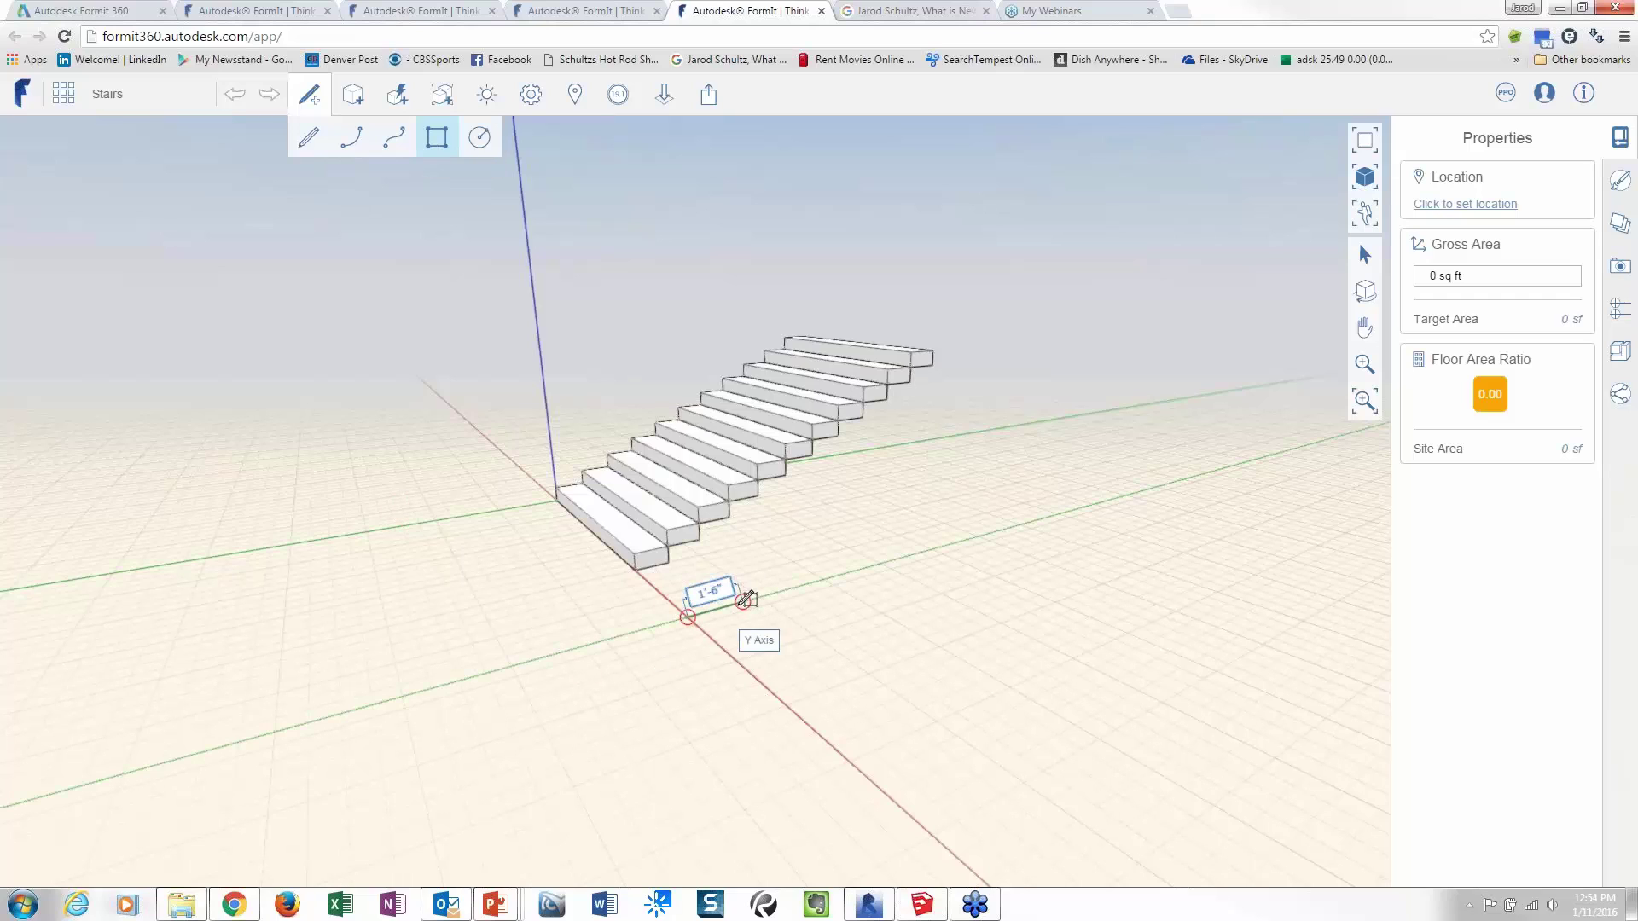
click(745, 601)
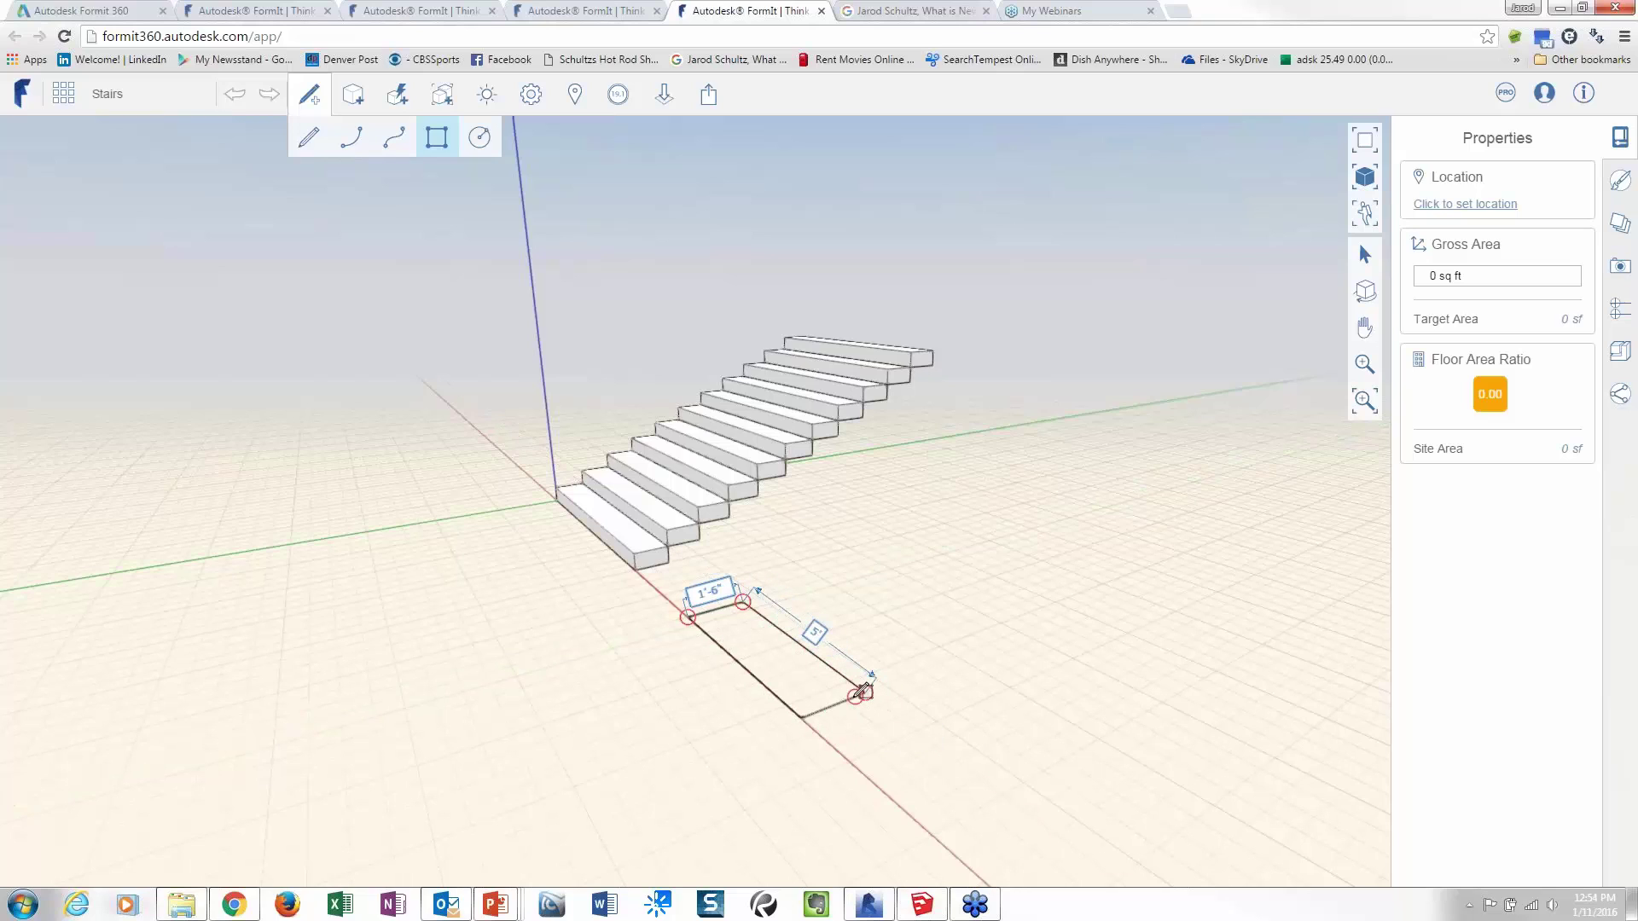
click(865, 692)
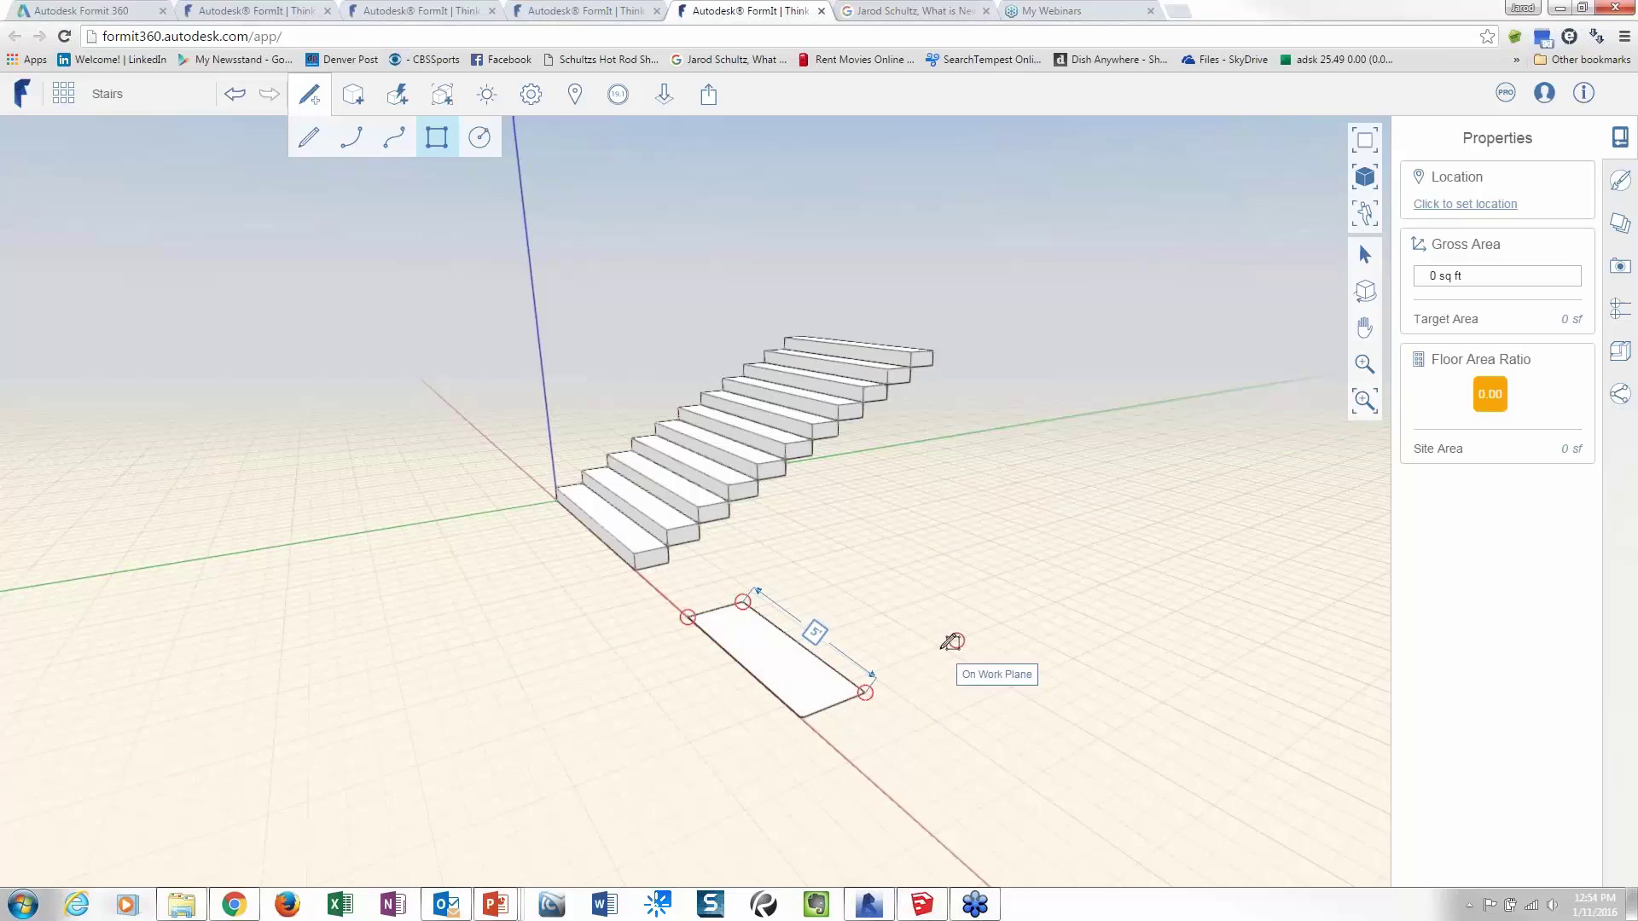
key(Escape)
Step: Extrude the new rectangle upward by about 6" to form a solid tread
scroll(826, 677, up, 2)
drag(826, 677, 830, 655)
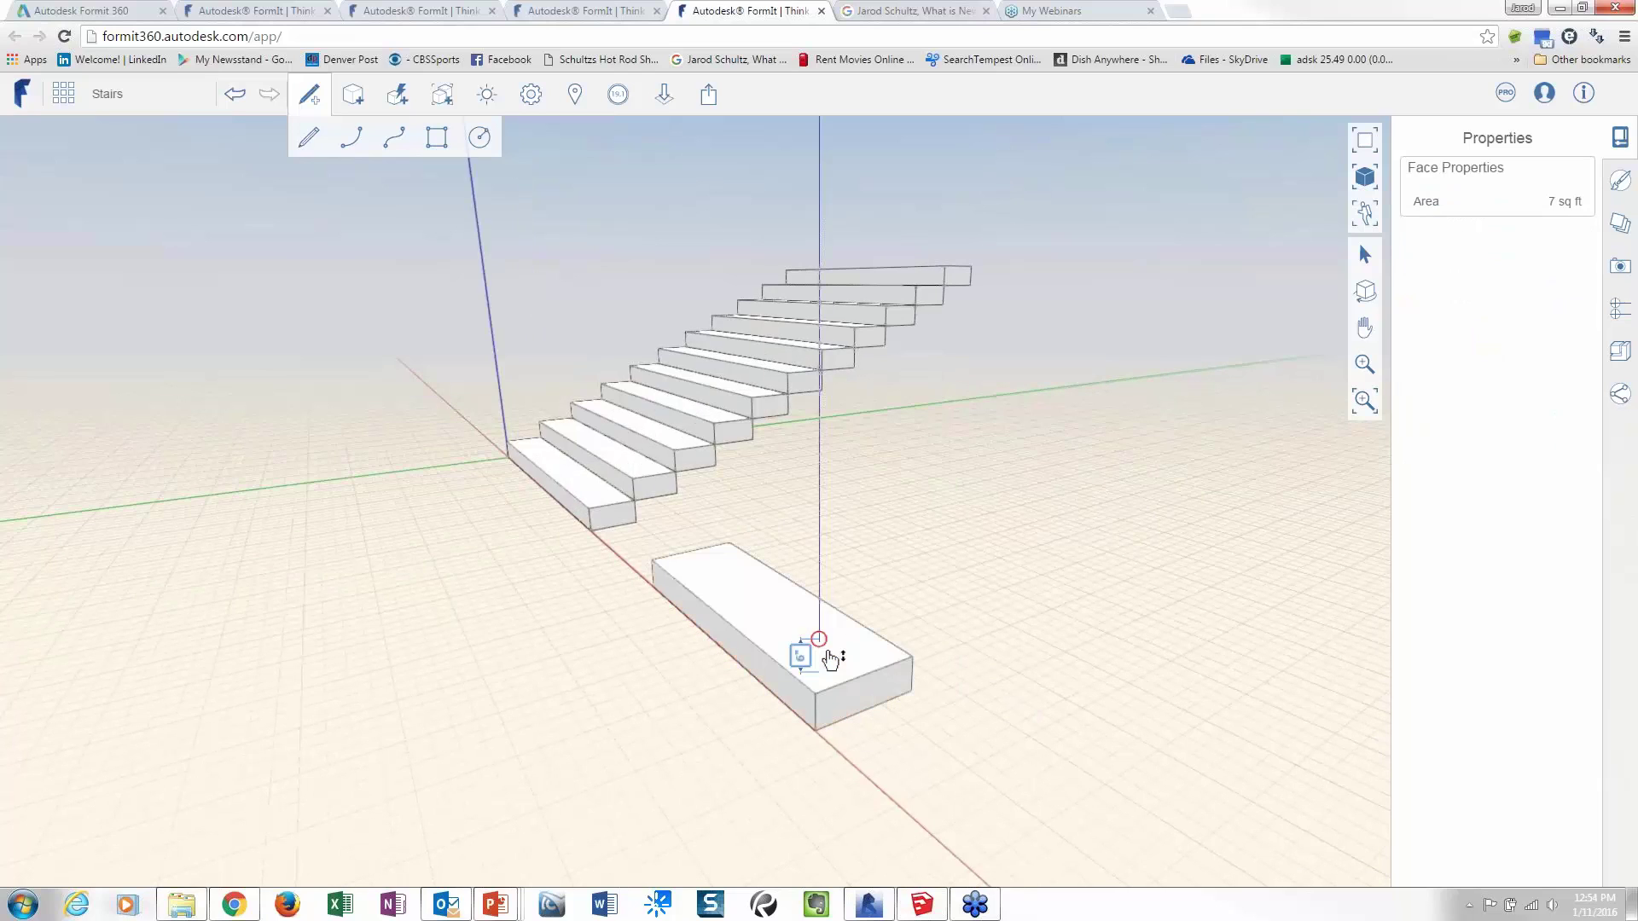
drag(829, 657, 832, 656)
Step: Set up a linear array of the whole tread with the length between 2 points option and 10 copies
middle_drag(952, 611, 1044, 643)
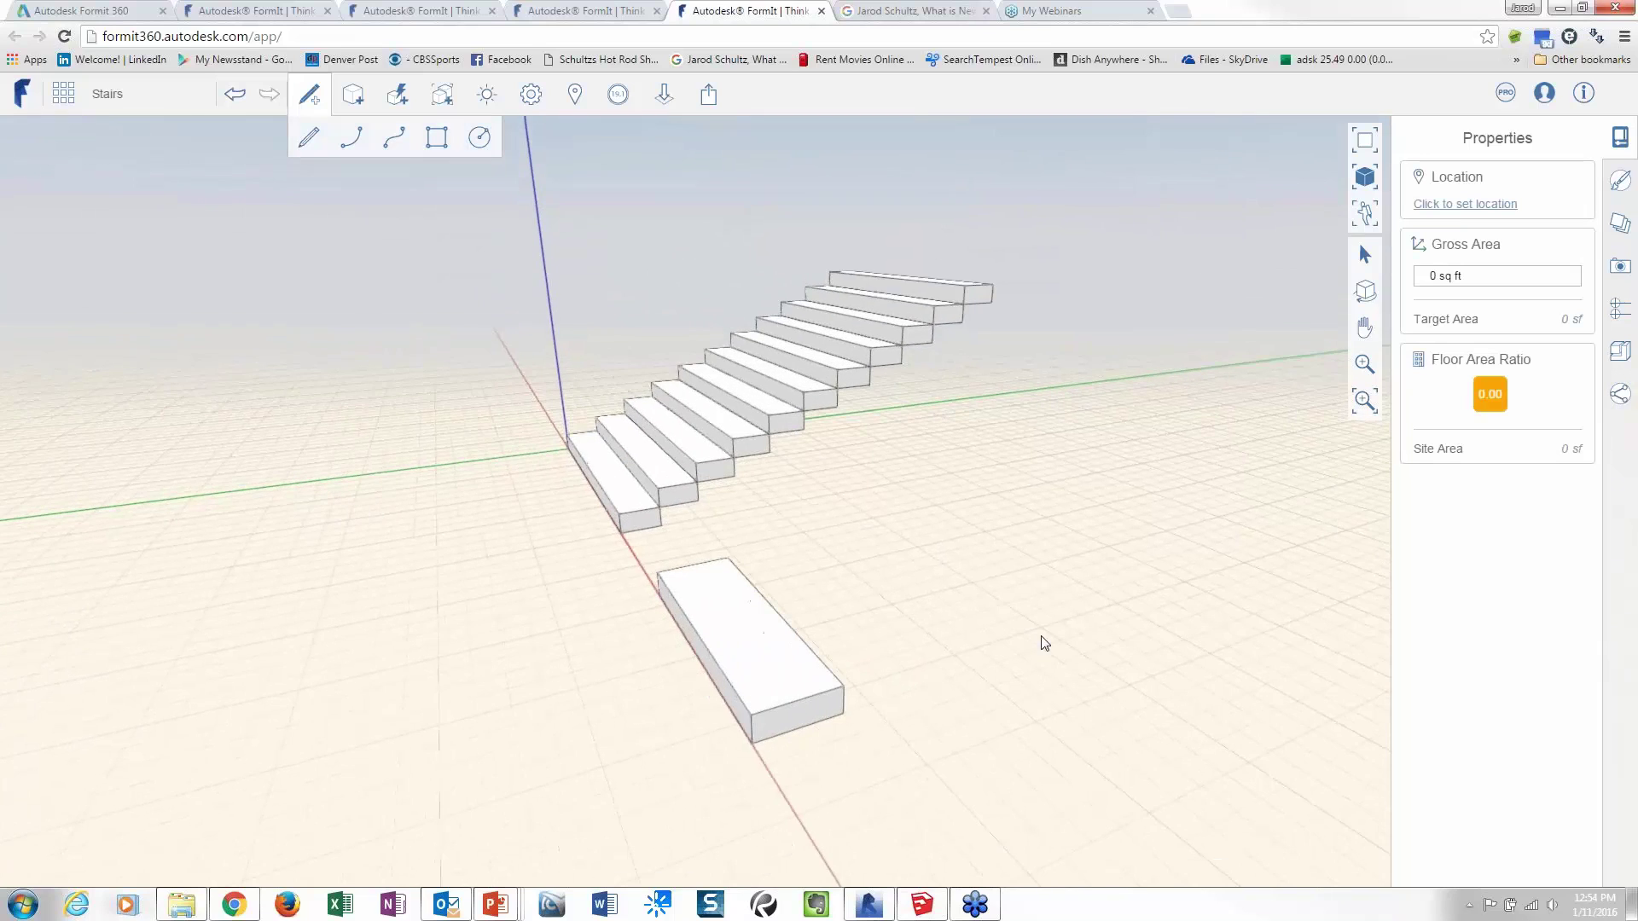
click(795, 632)
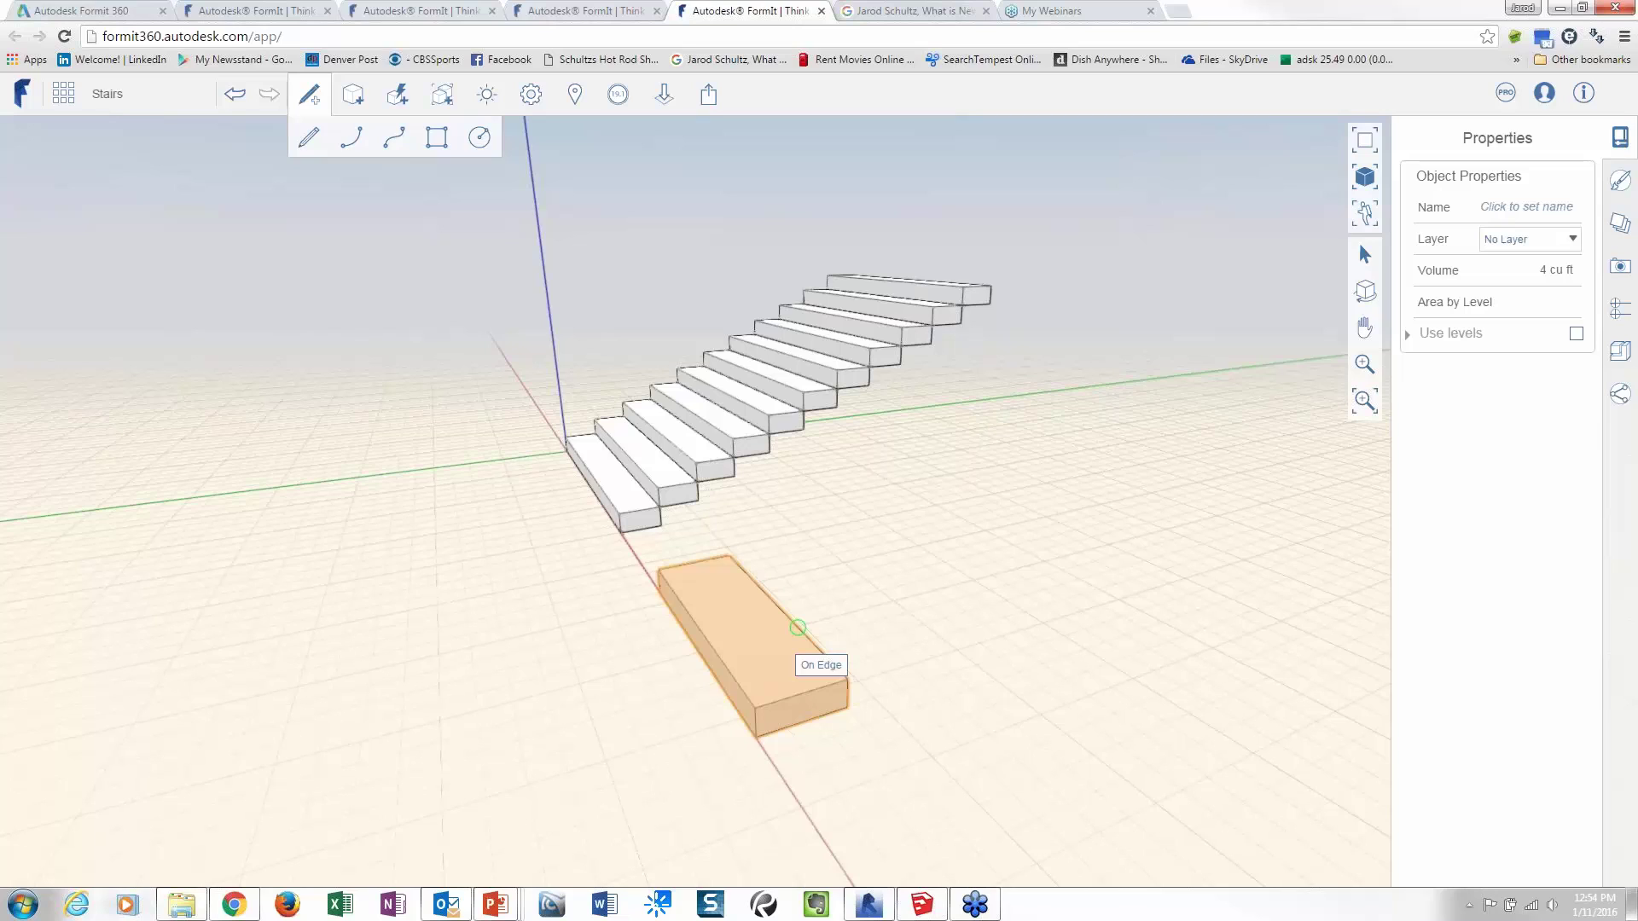
right_click(798, 628)
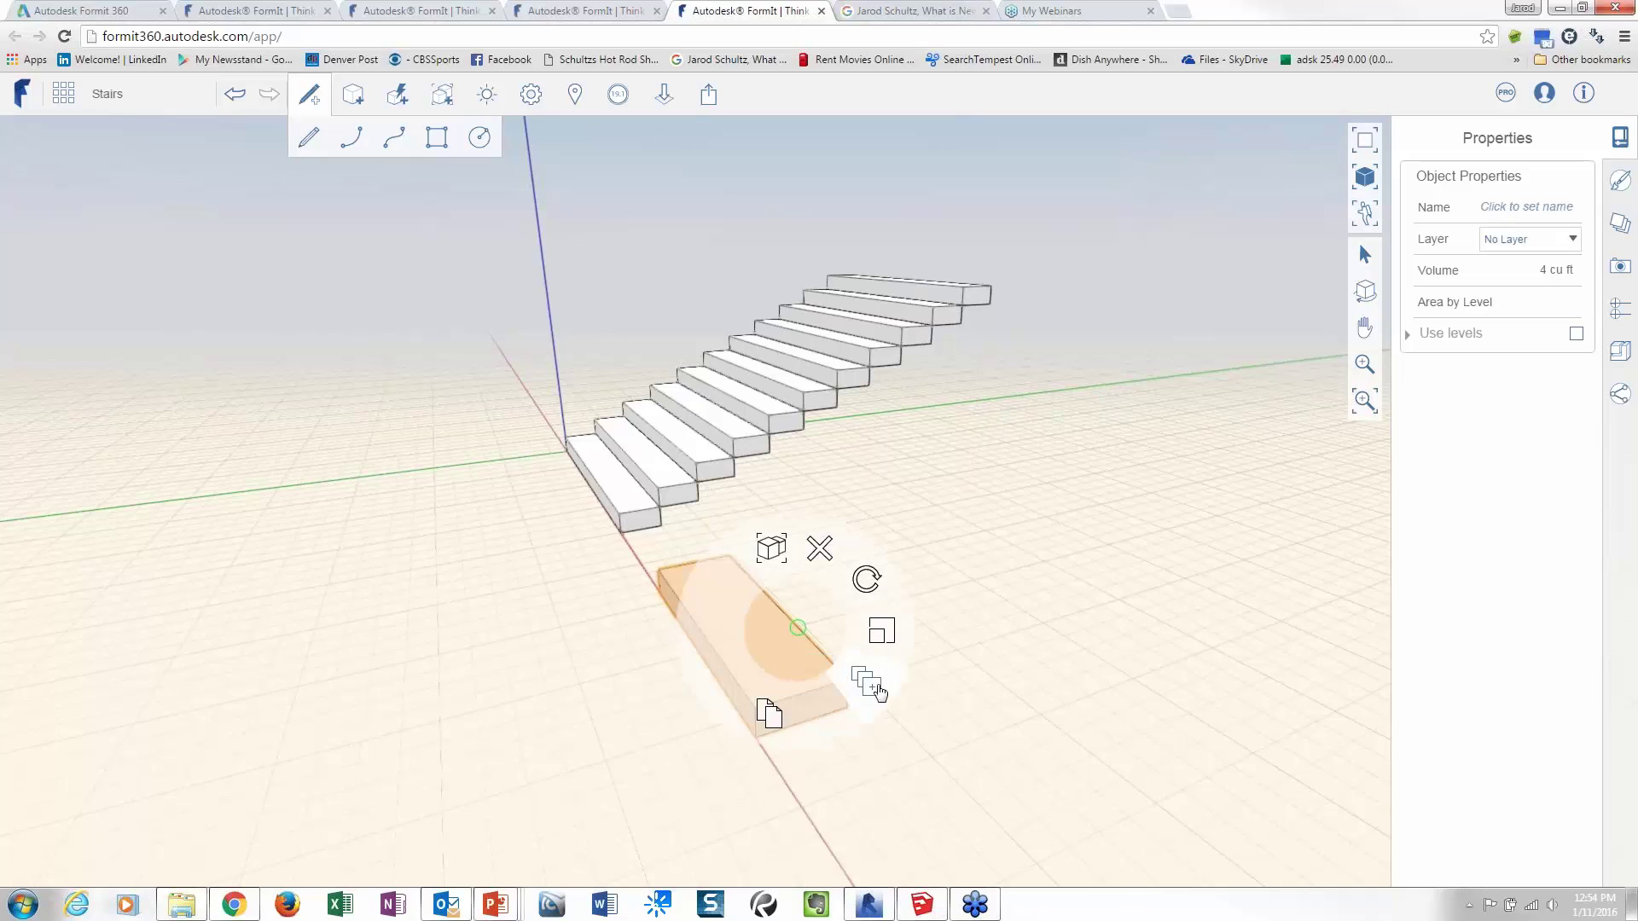
click(866, 683)
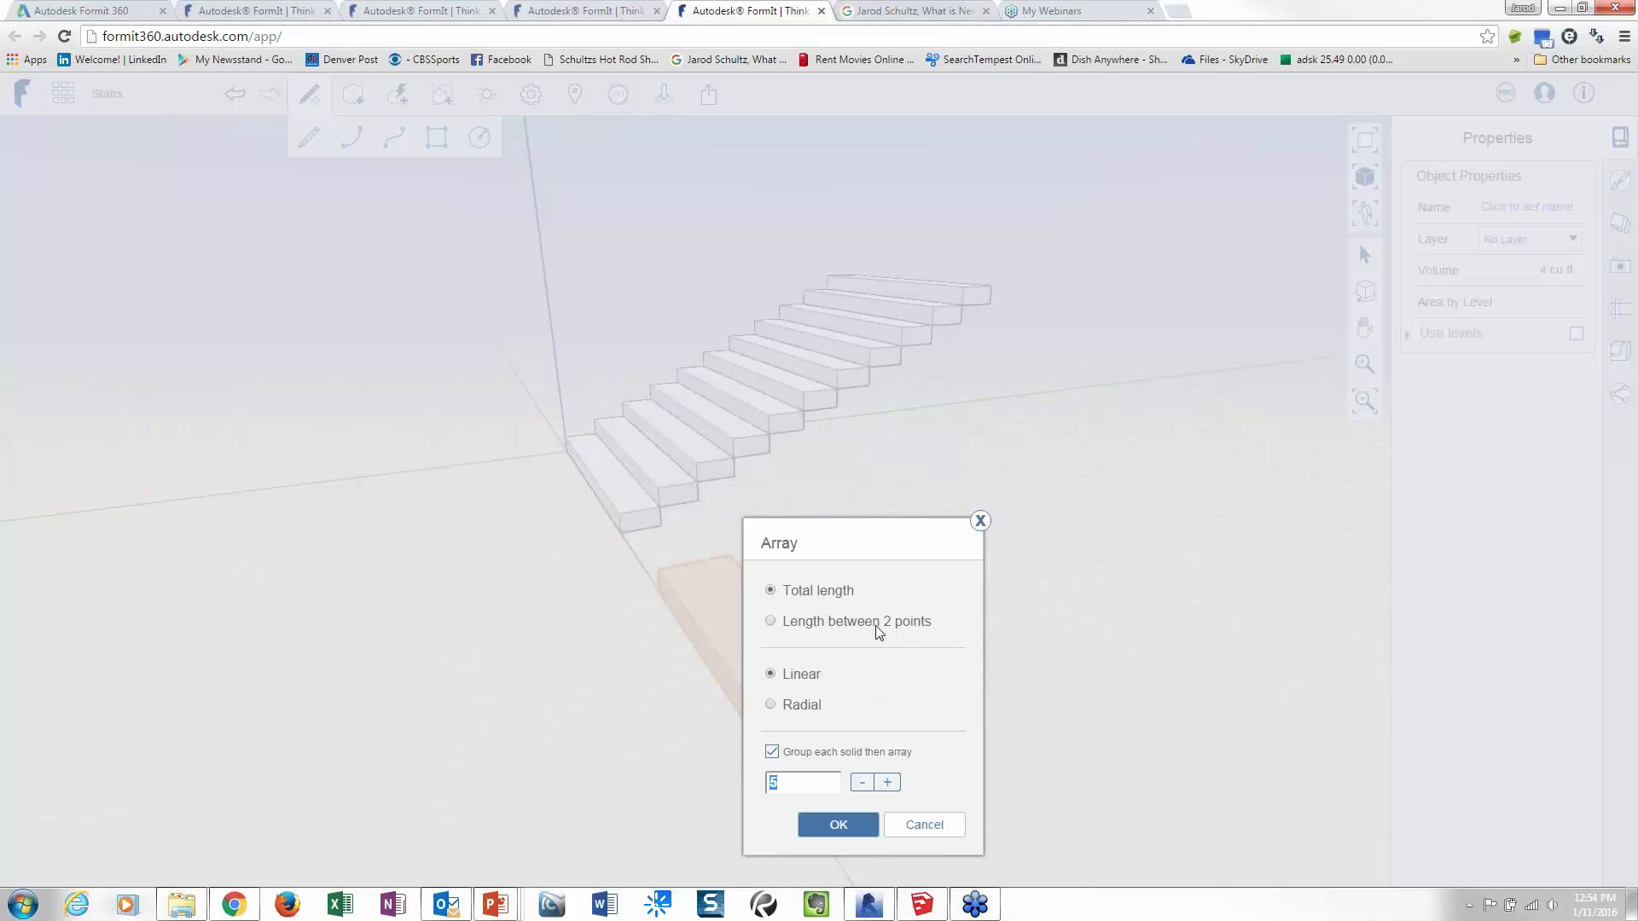
click(770, 621)
drag(791, 784, 757, 785)
text(10)
click(841, 825)
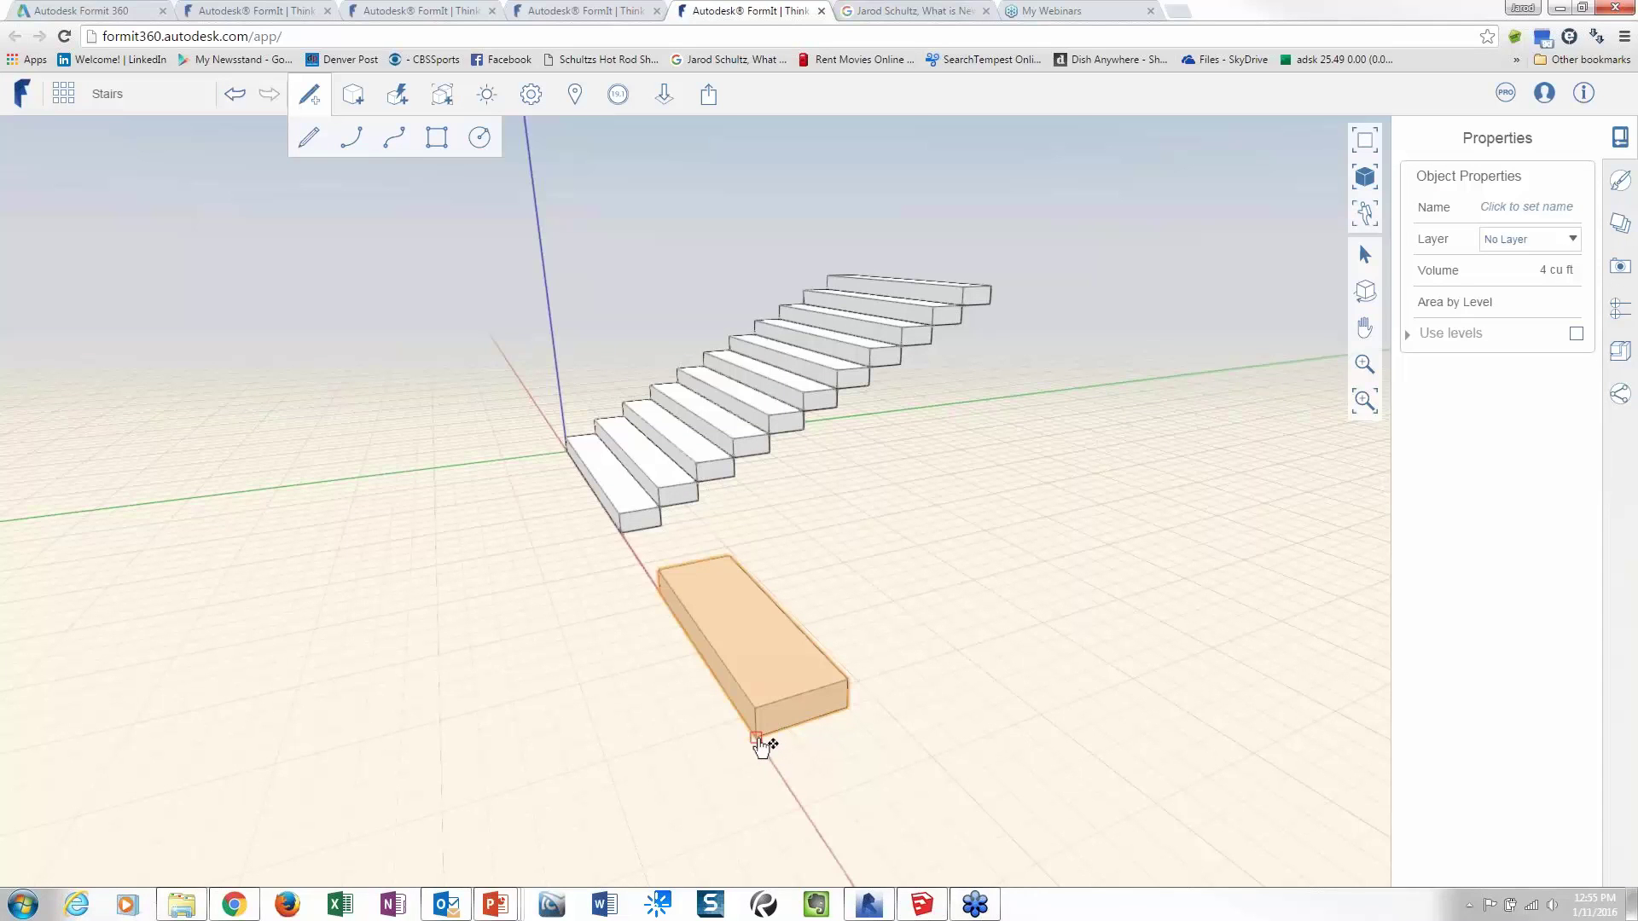
Step: Place the array from the tread's lower front corner to its upper back corner so the copies climb as stairs
drag(768, 747, 848, 685)
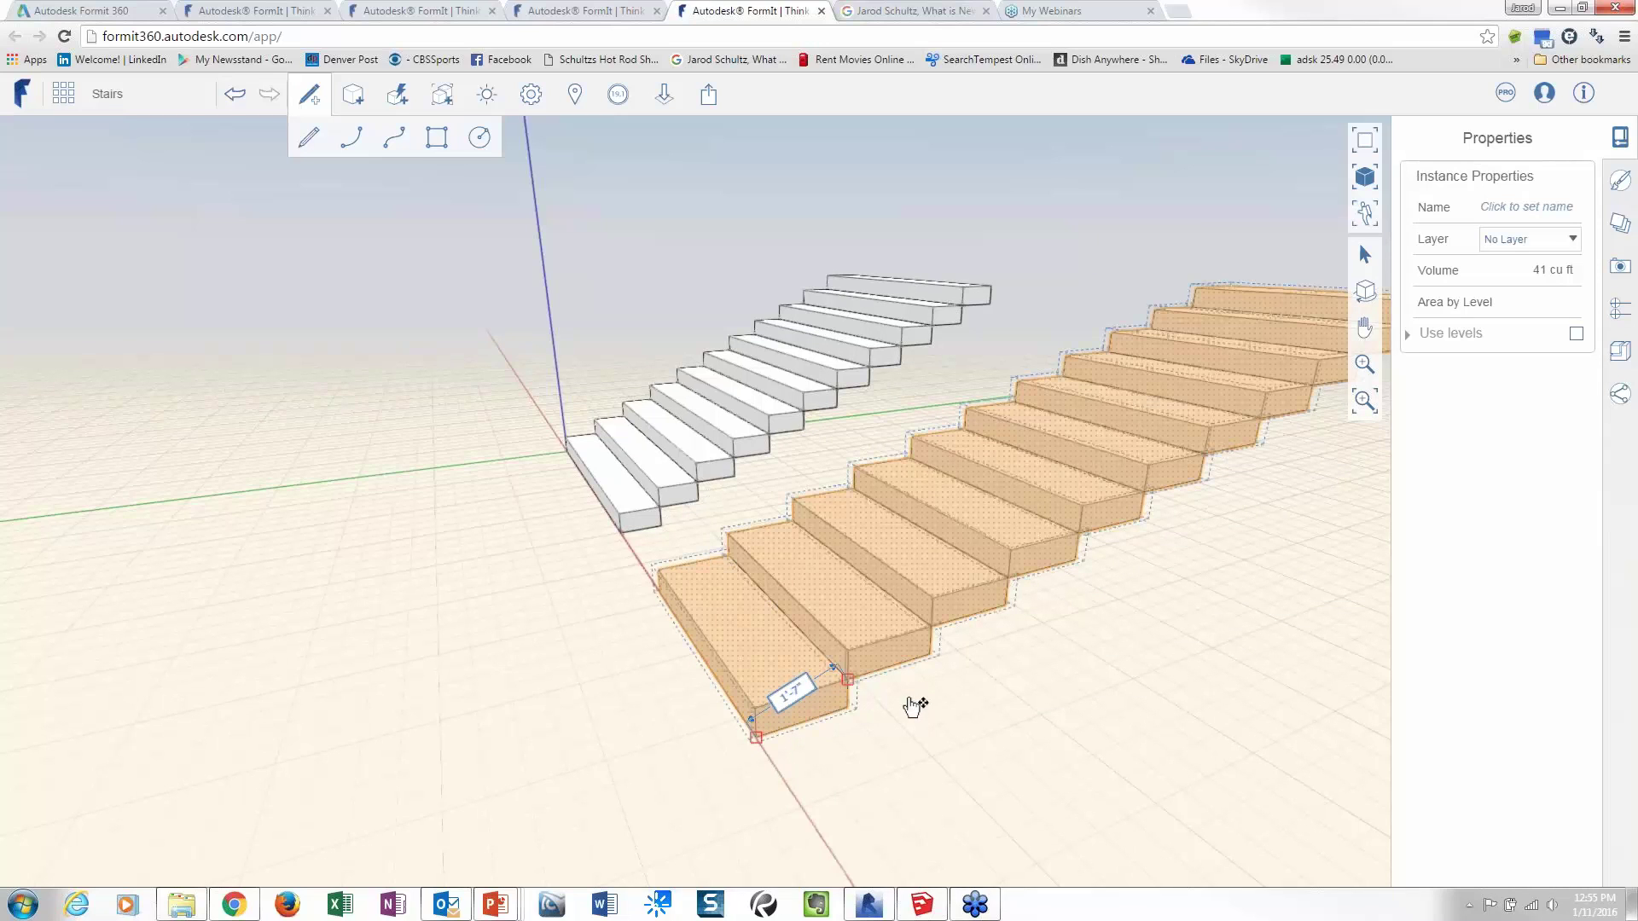
middle_drag(914, 705, 884, 725)
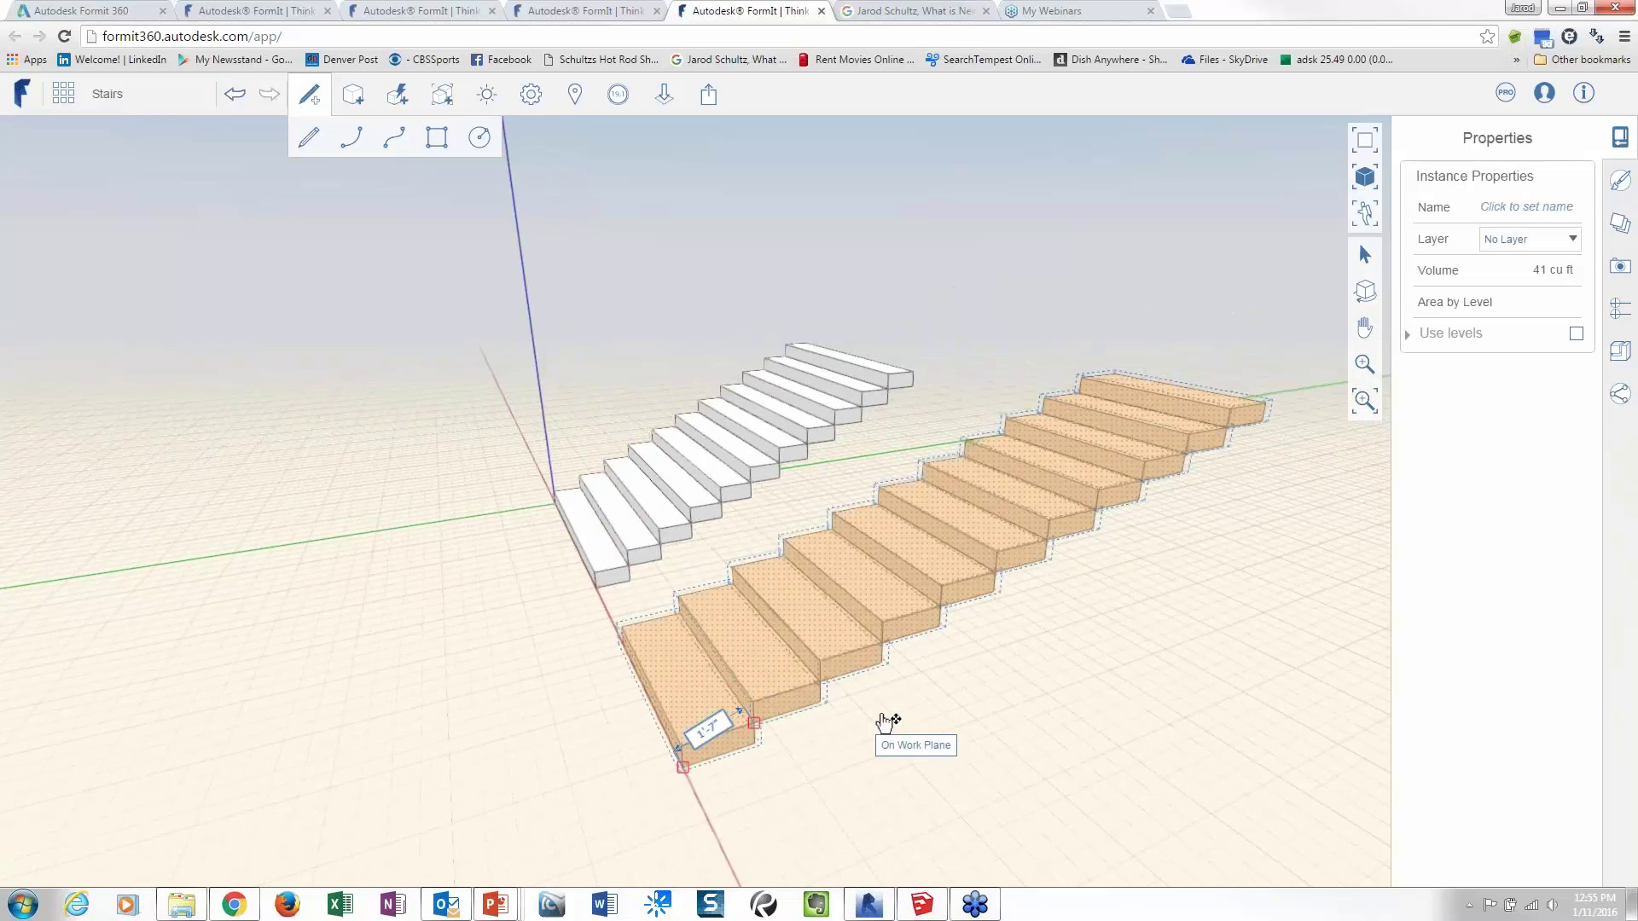
scroll(957, 714, up, 2)
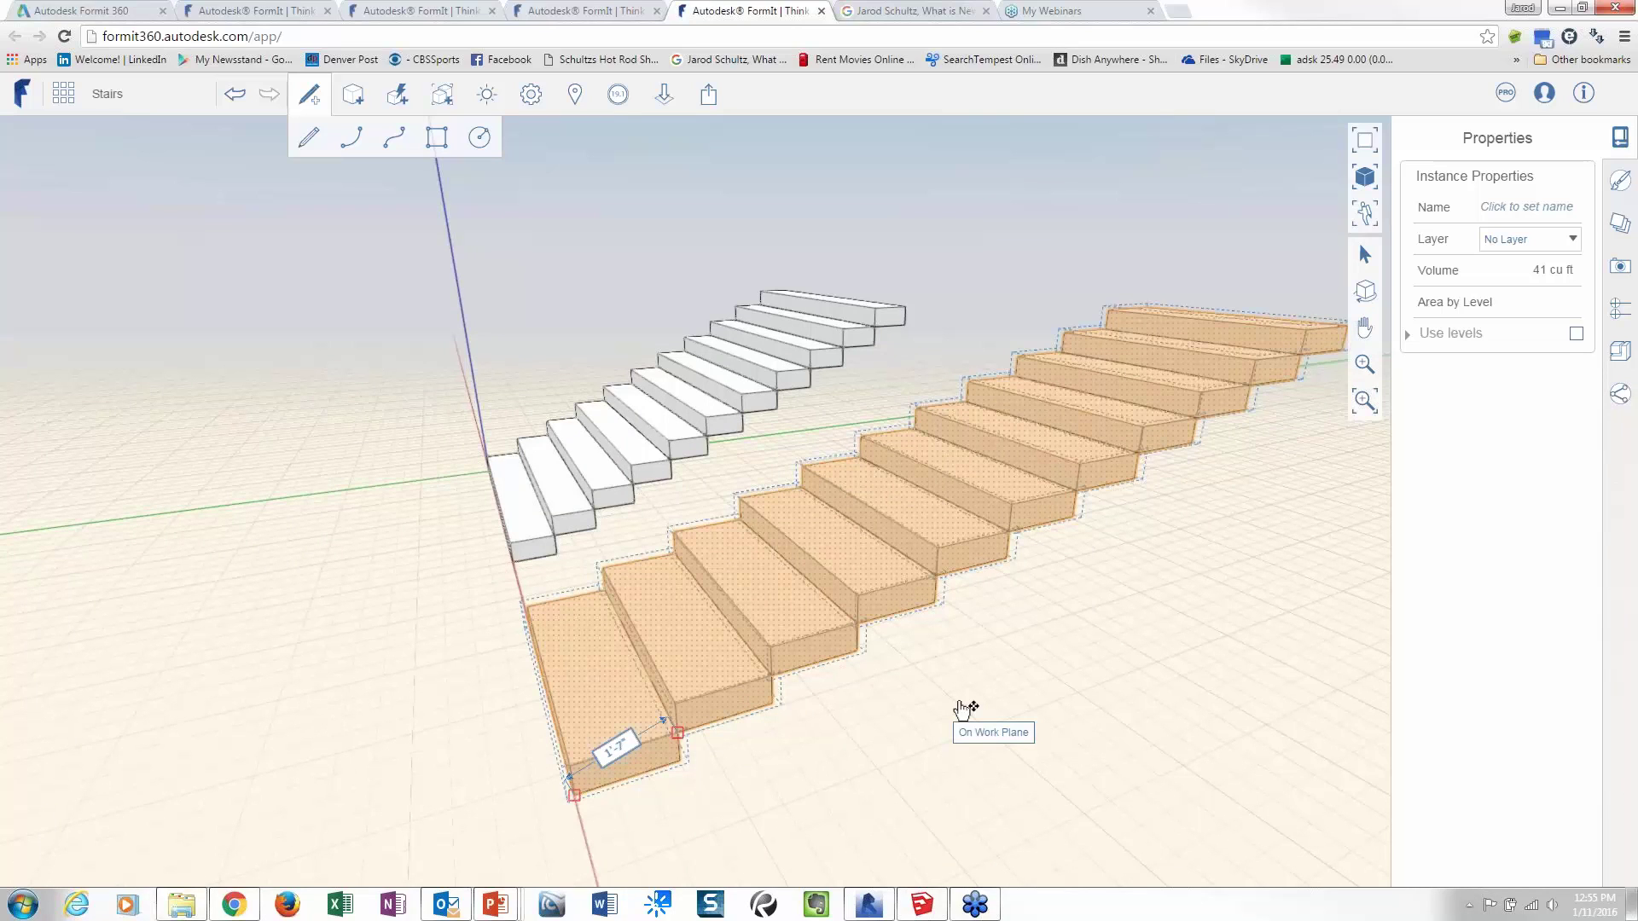
click(830, 734)
scroll(823, 743, down, 1)
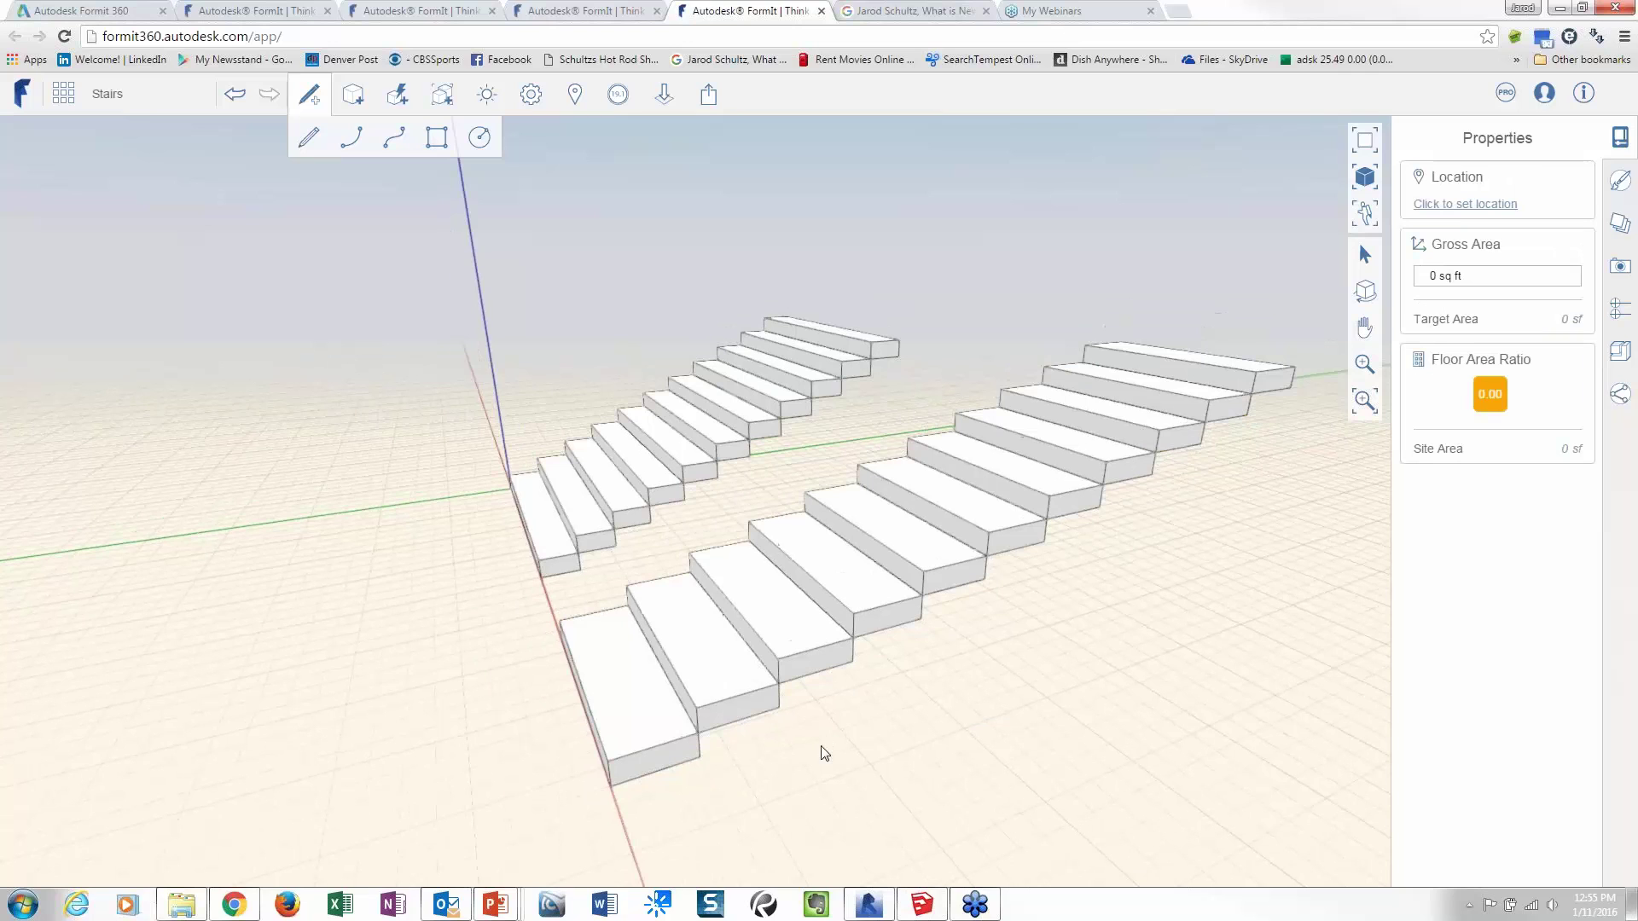
Step: Open a tread of the new stairs for group editing and extrude its front riser face outward by 6"
middle_drag(796, 760, 871, 739)
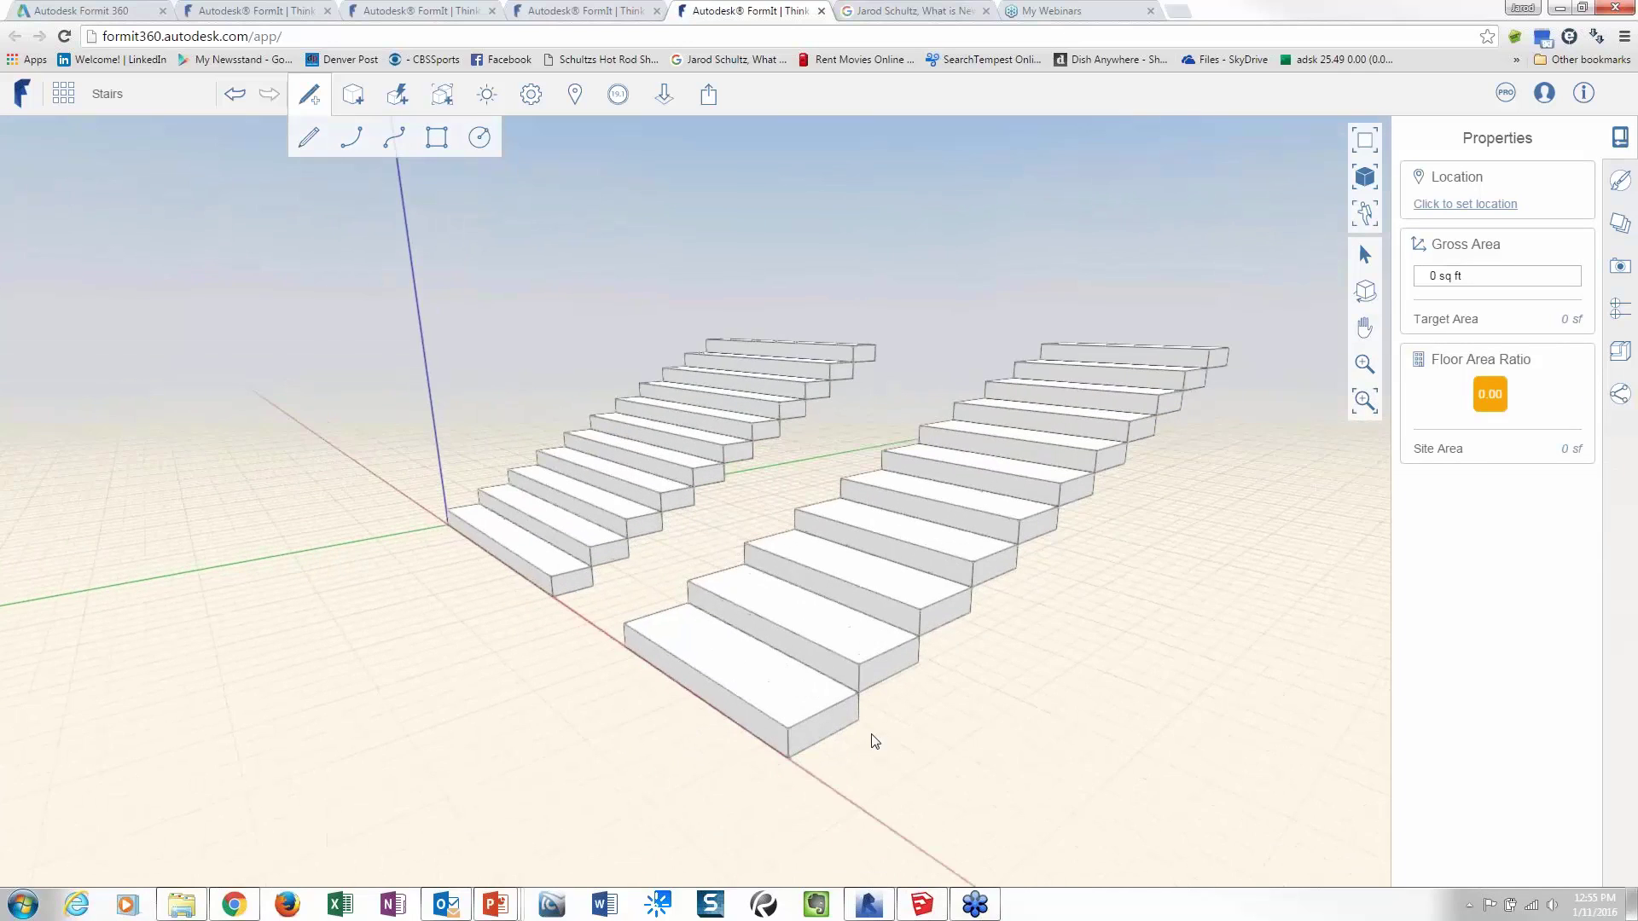
scroll(898, 720, up, 2)
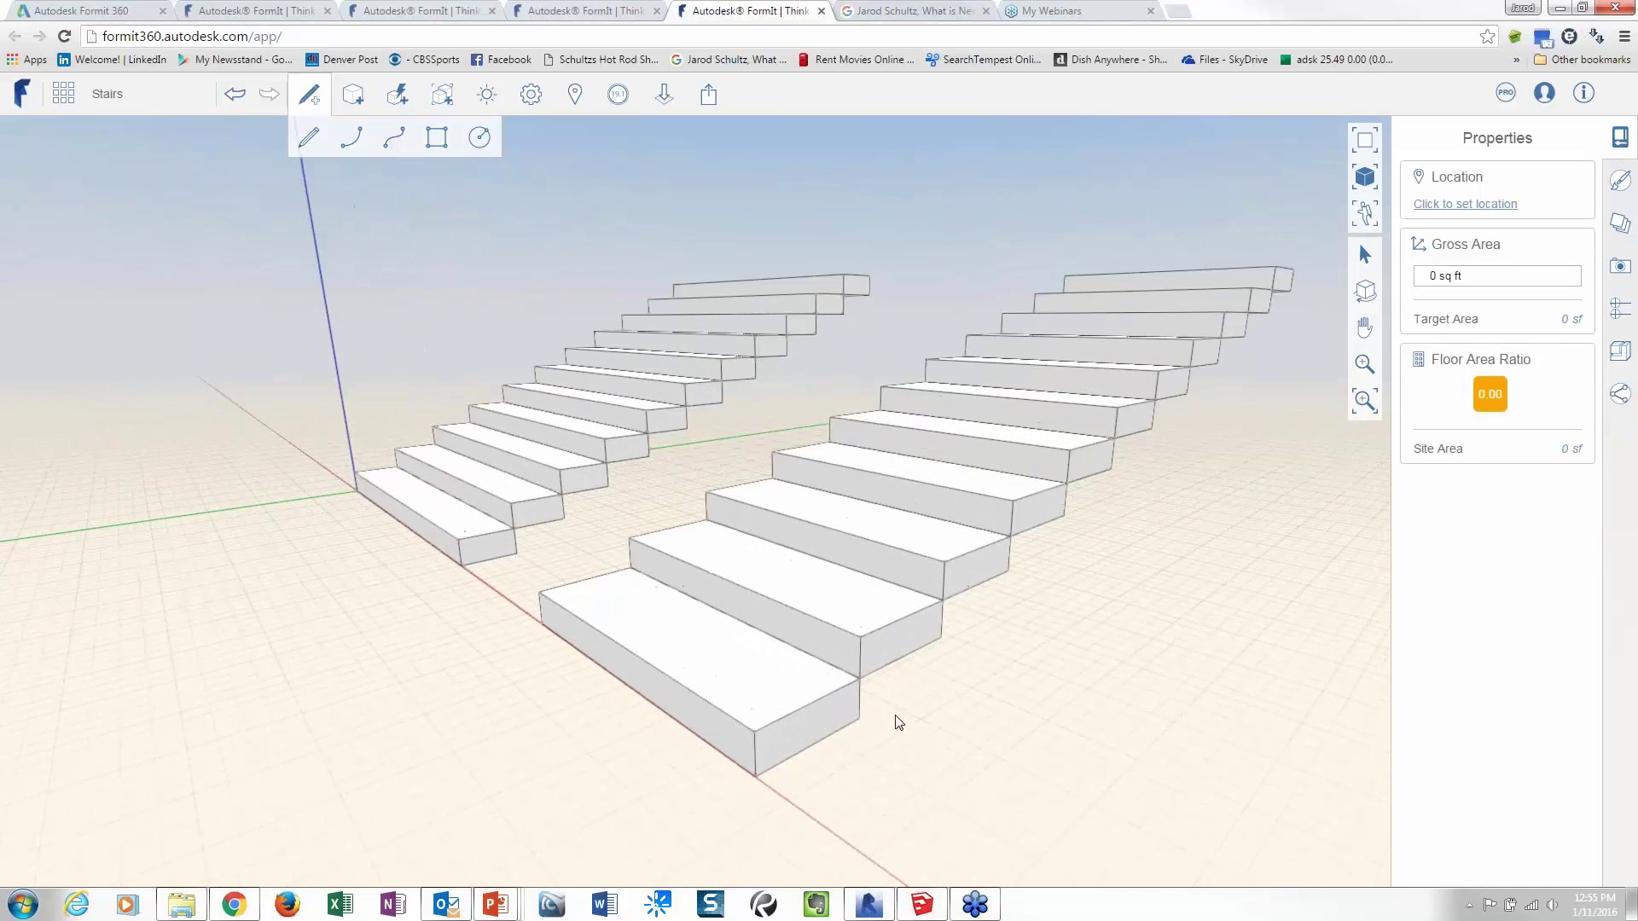
double_click(816, 633)
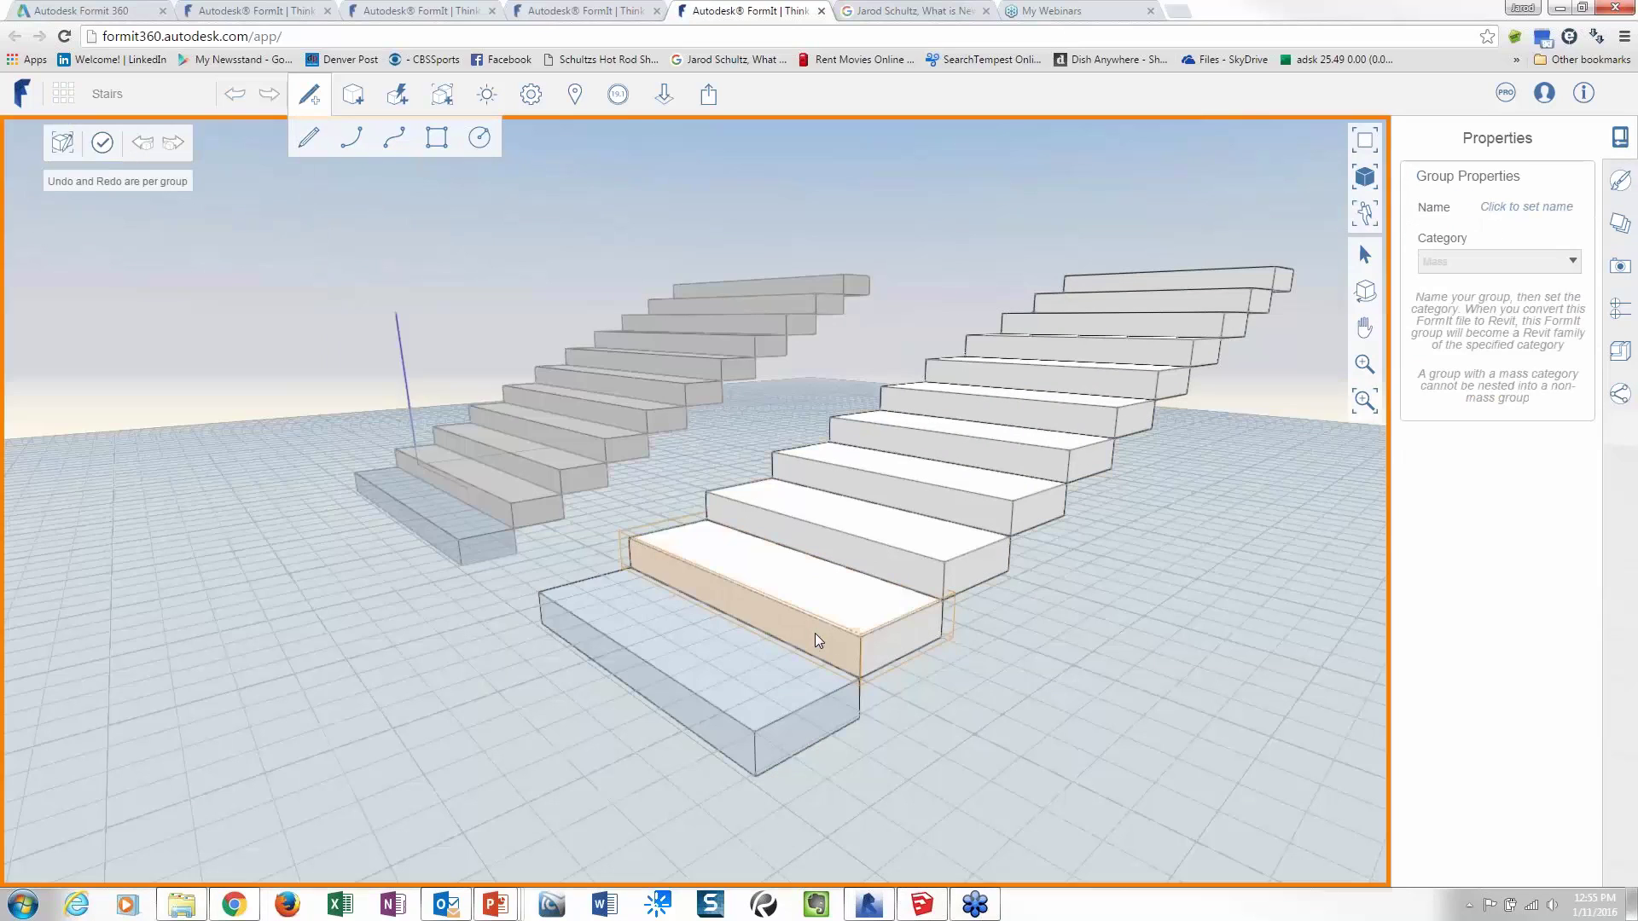
click(755, 613)
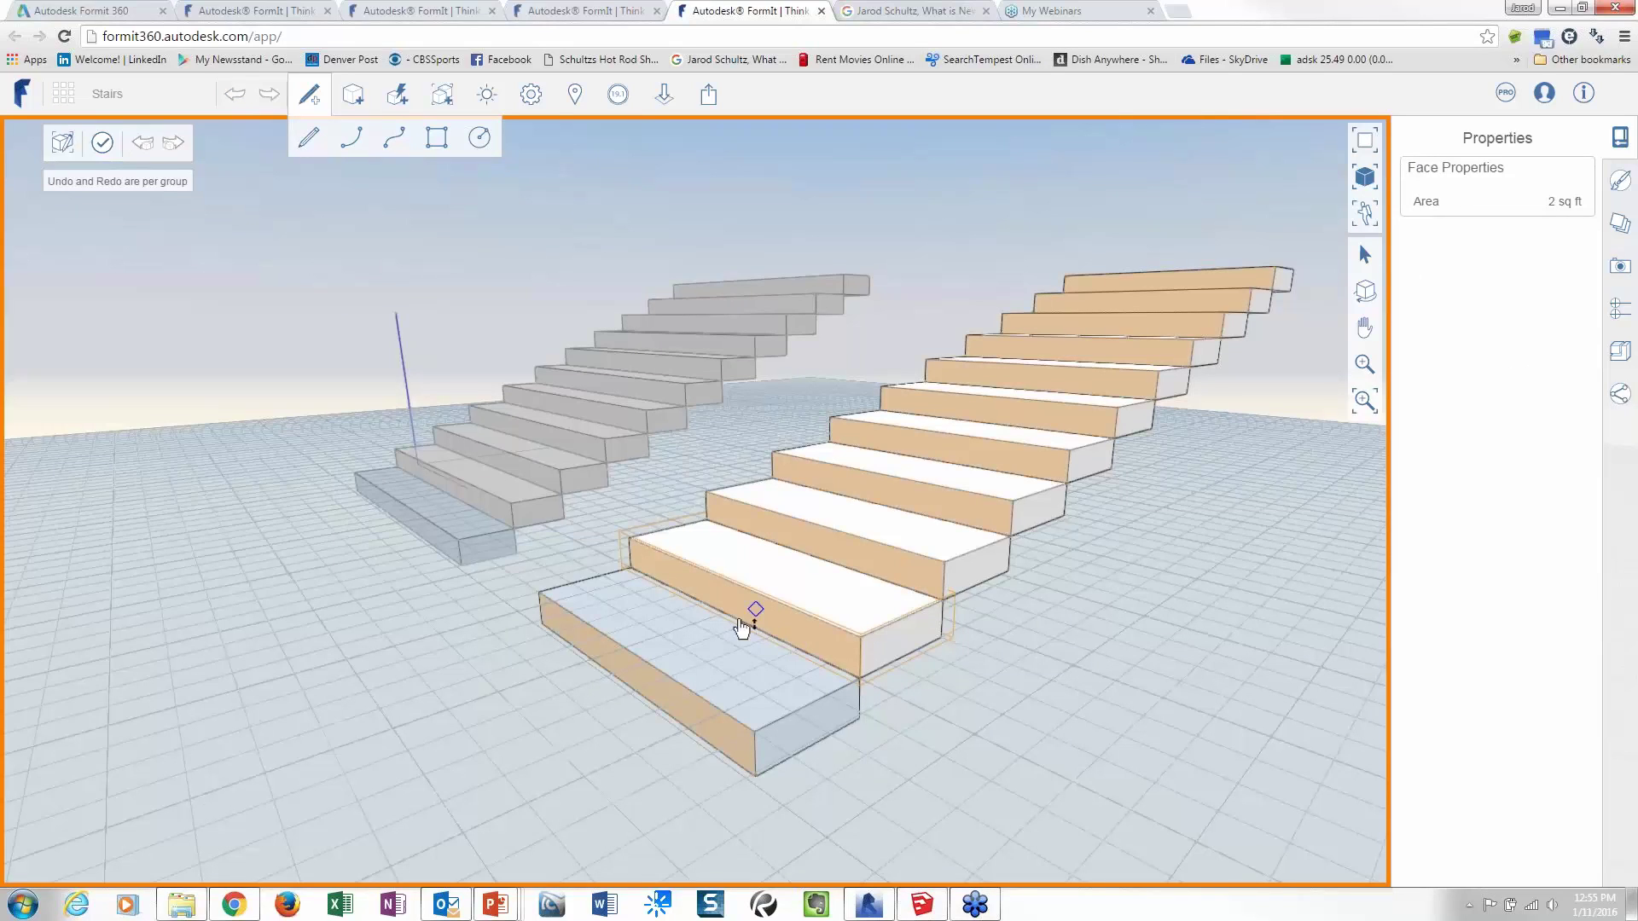
drag(751, 616, 721, 646)
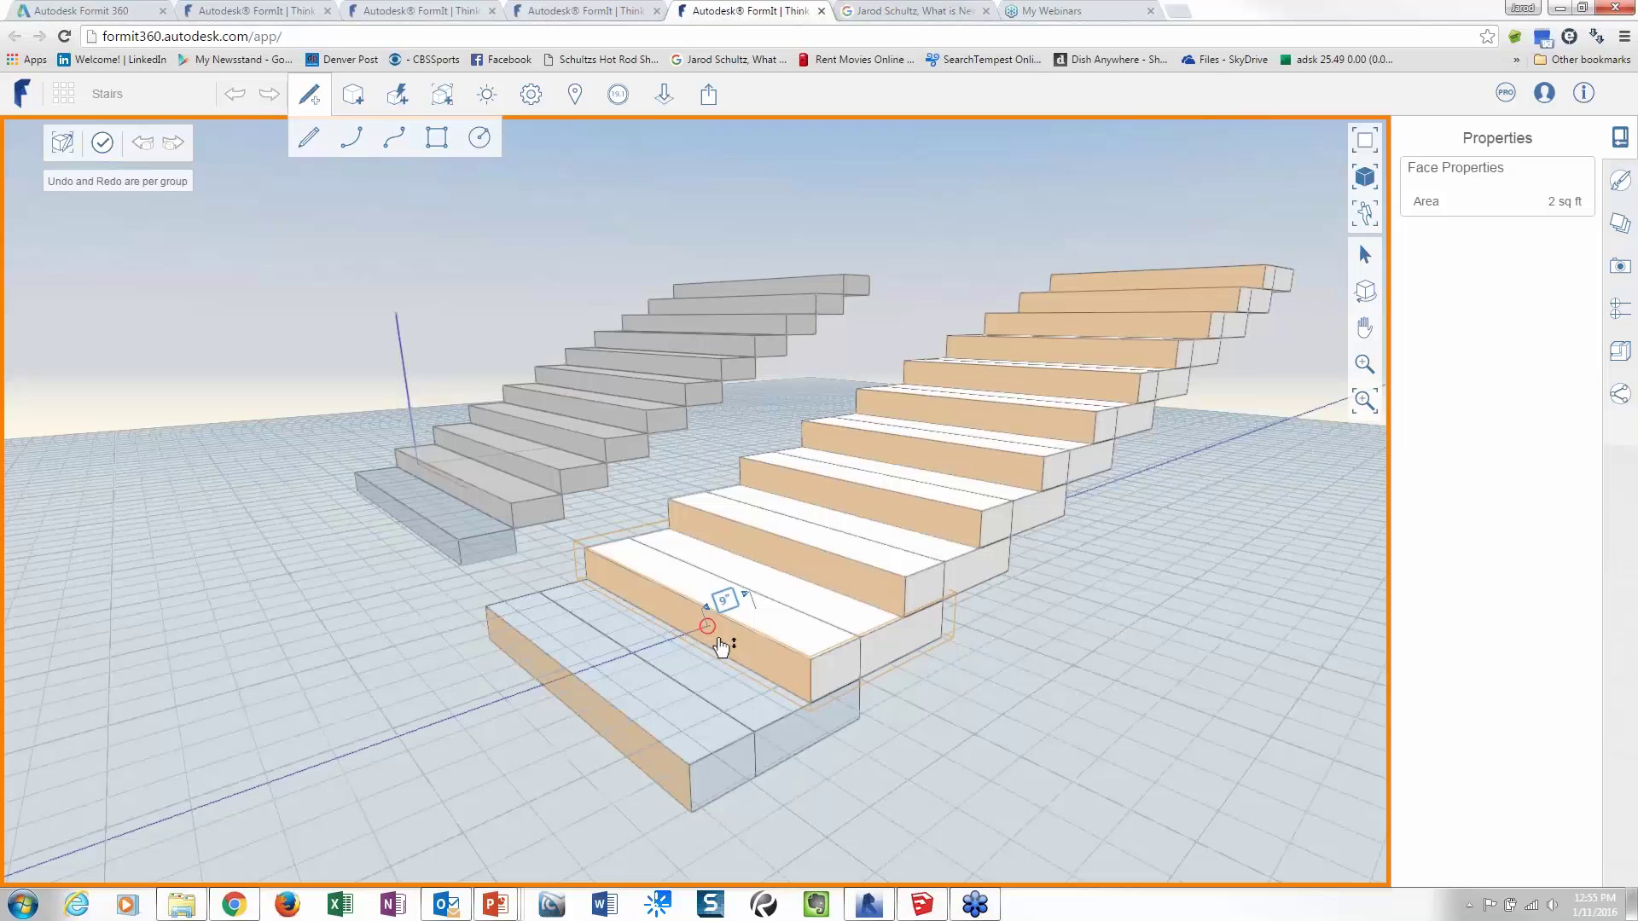
text(6")
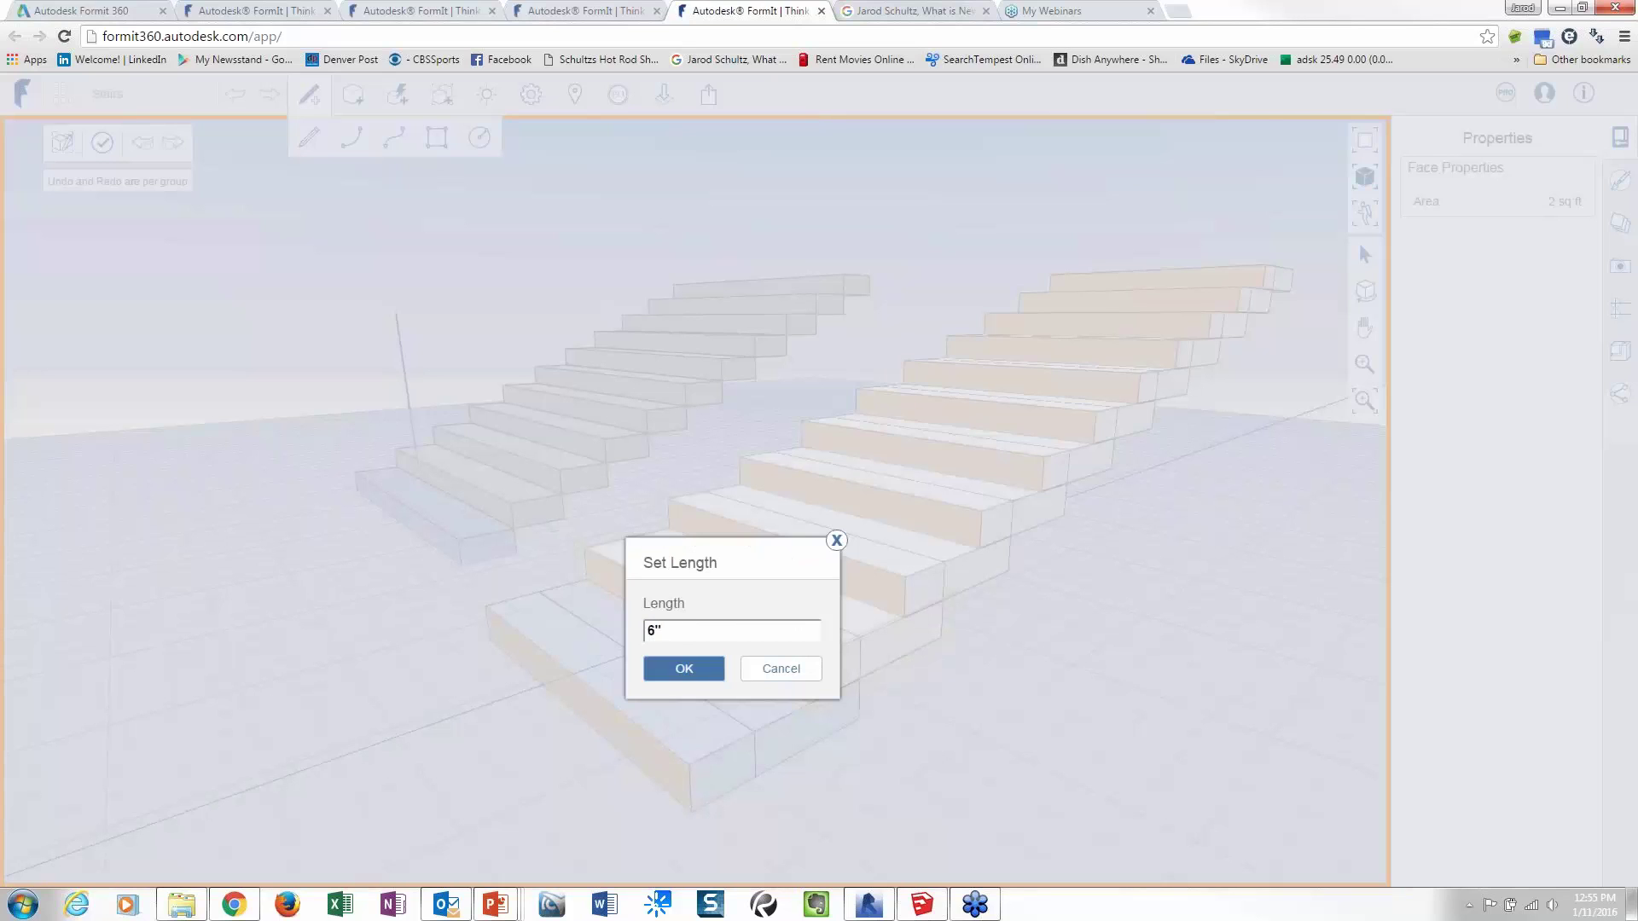
click(692, 672)
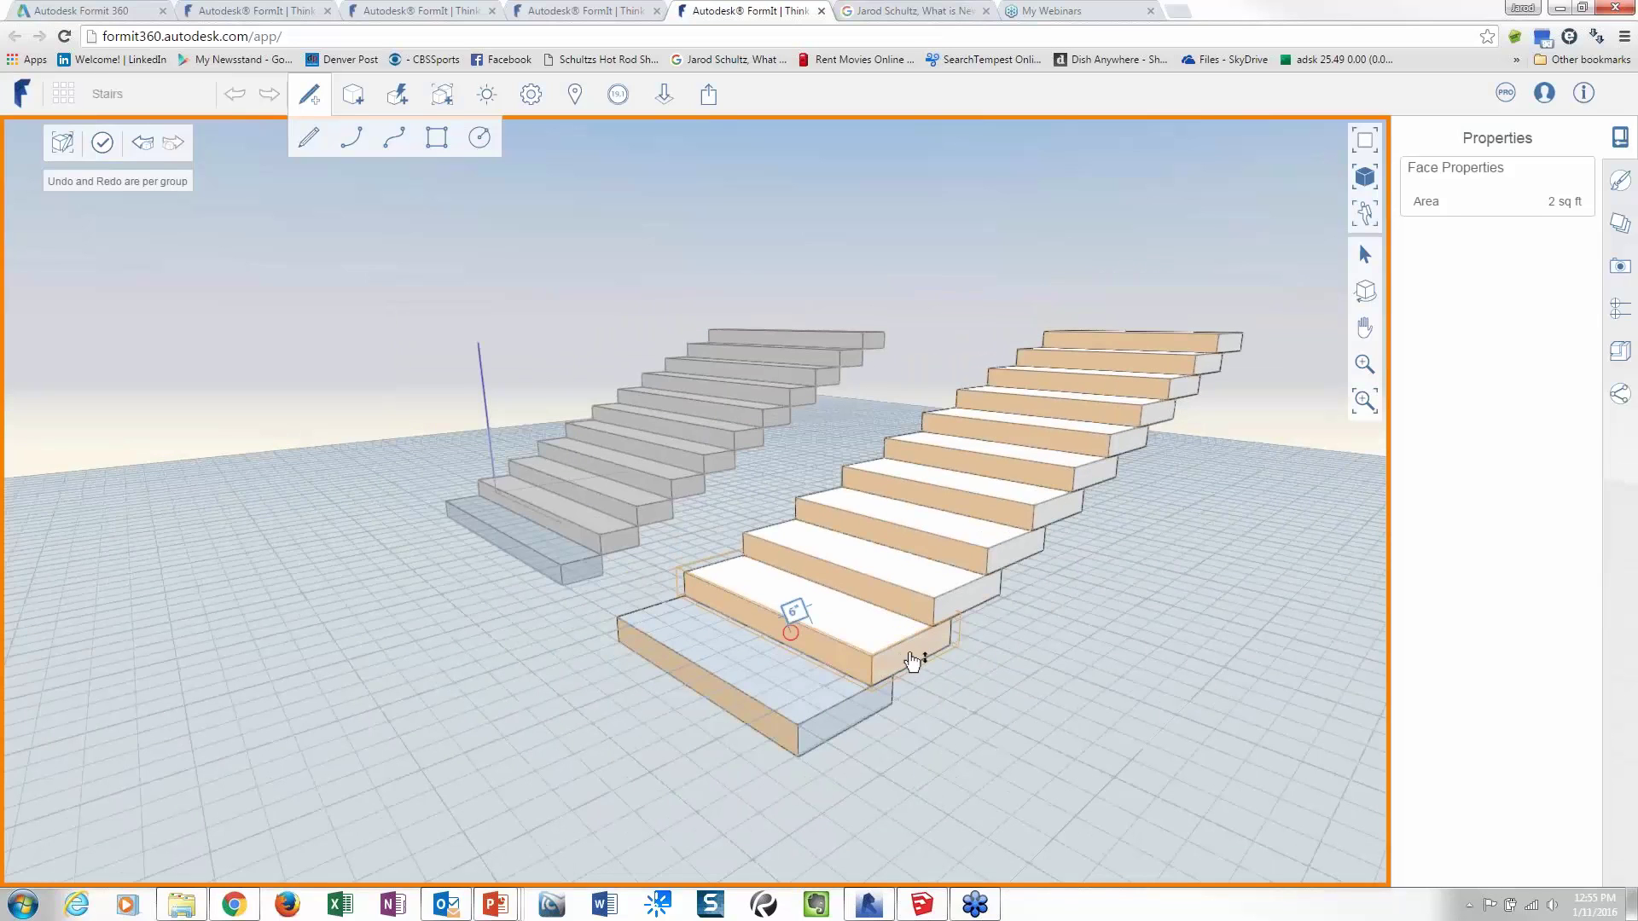
Step: Extrude the tread's end face outward by about 1' to widen the stairs
click(912, 661)
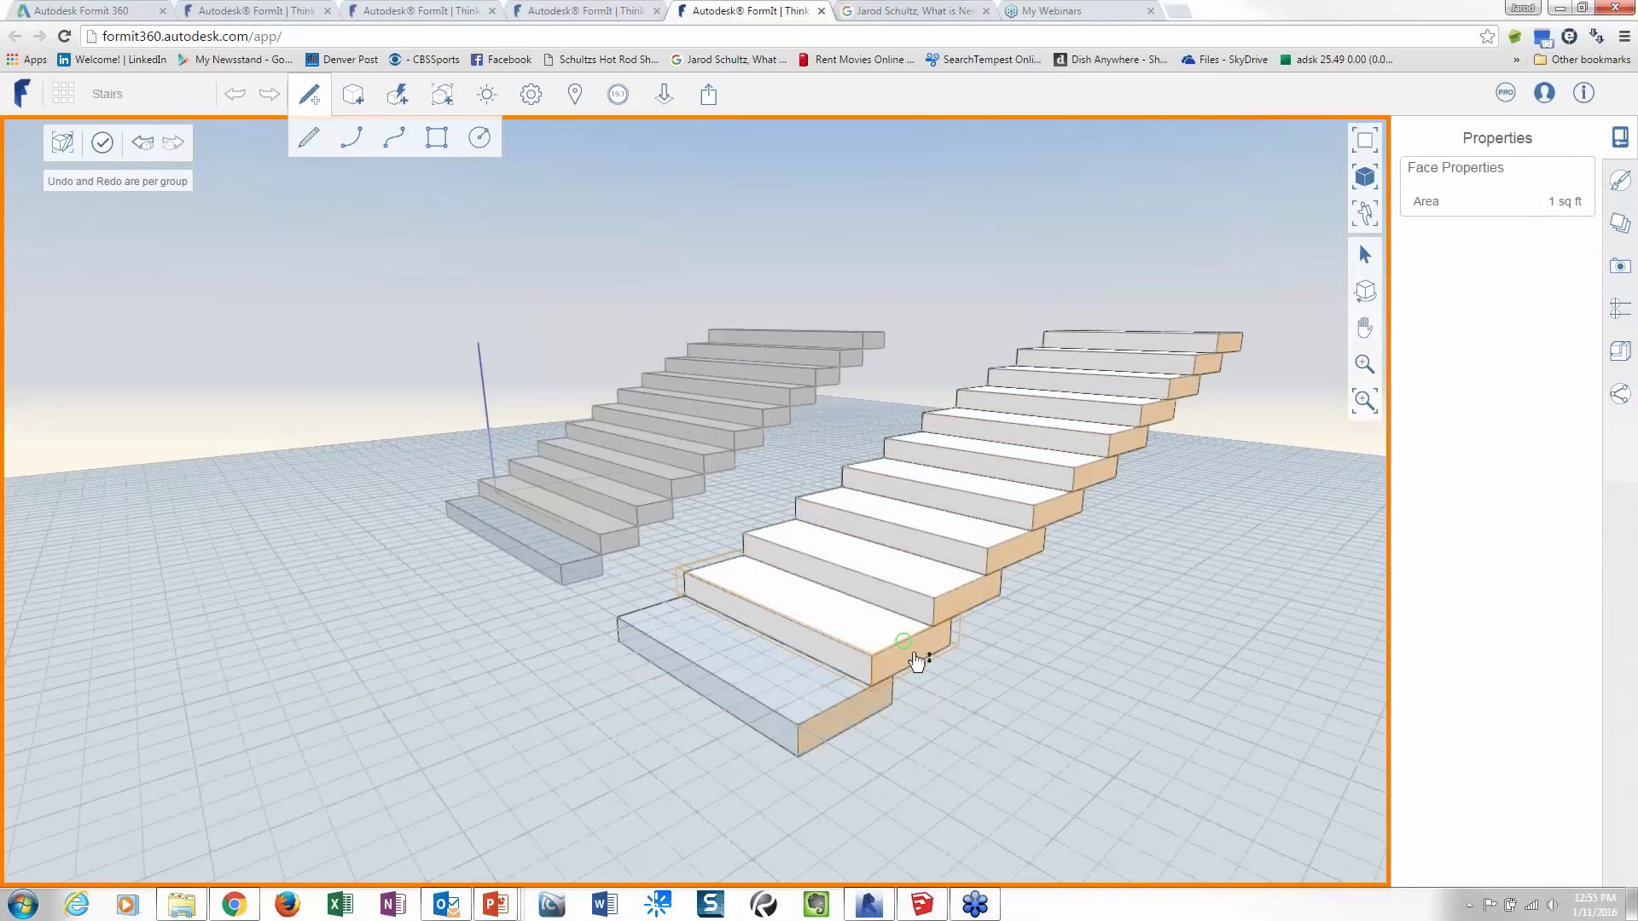
drag(936, 663, 980, 676)
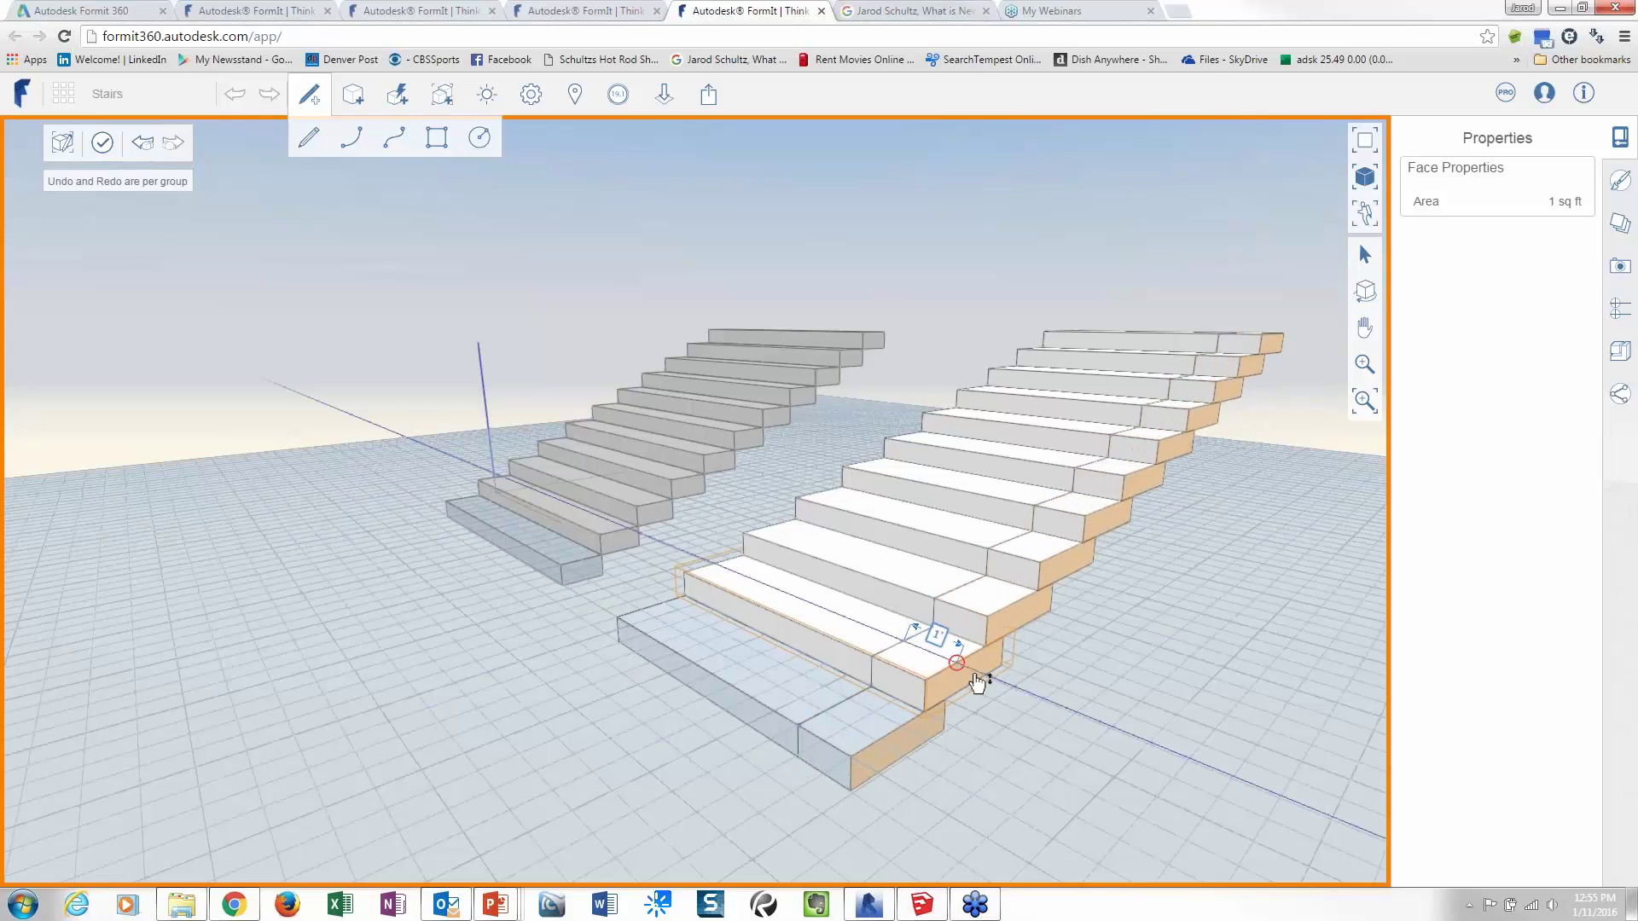
click(994, 681)
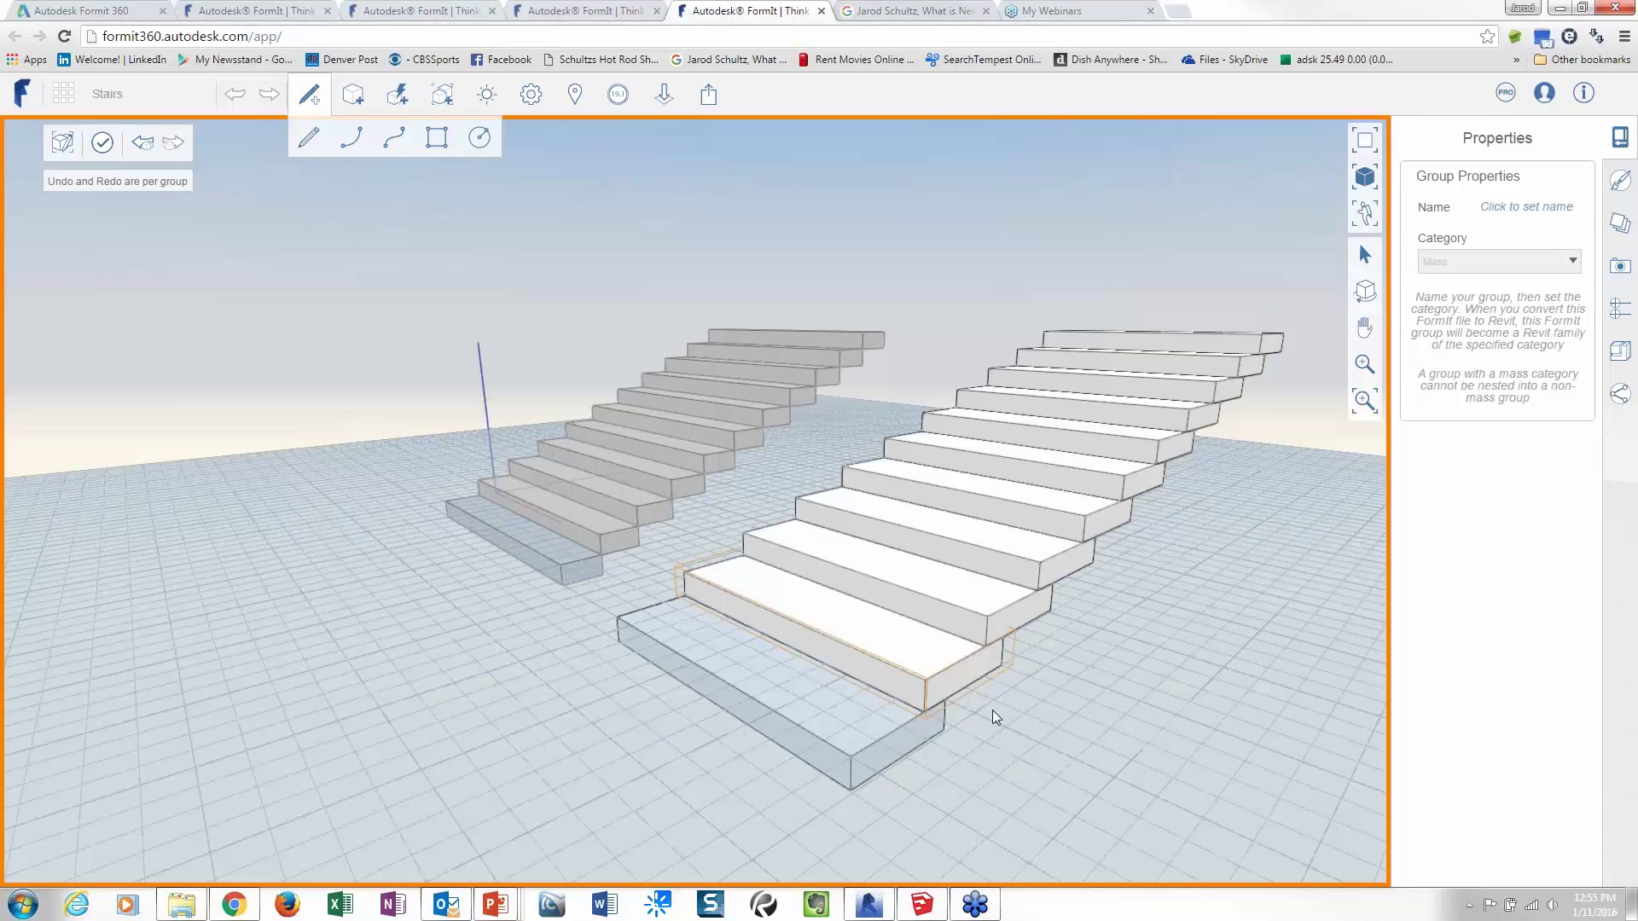
Step: Draw a diagonal line about 6 1/2" long on the tread's end face, from the upper front corner to the bottom edge
middle_drag(992, 709, 955, 694)
scroll(733, 591, up, 3)
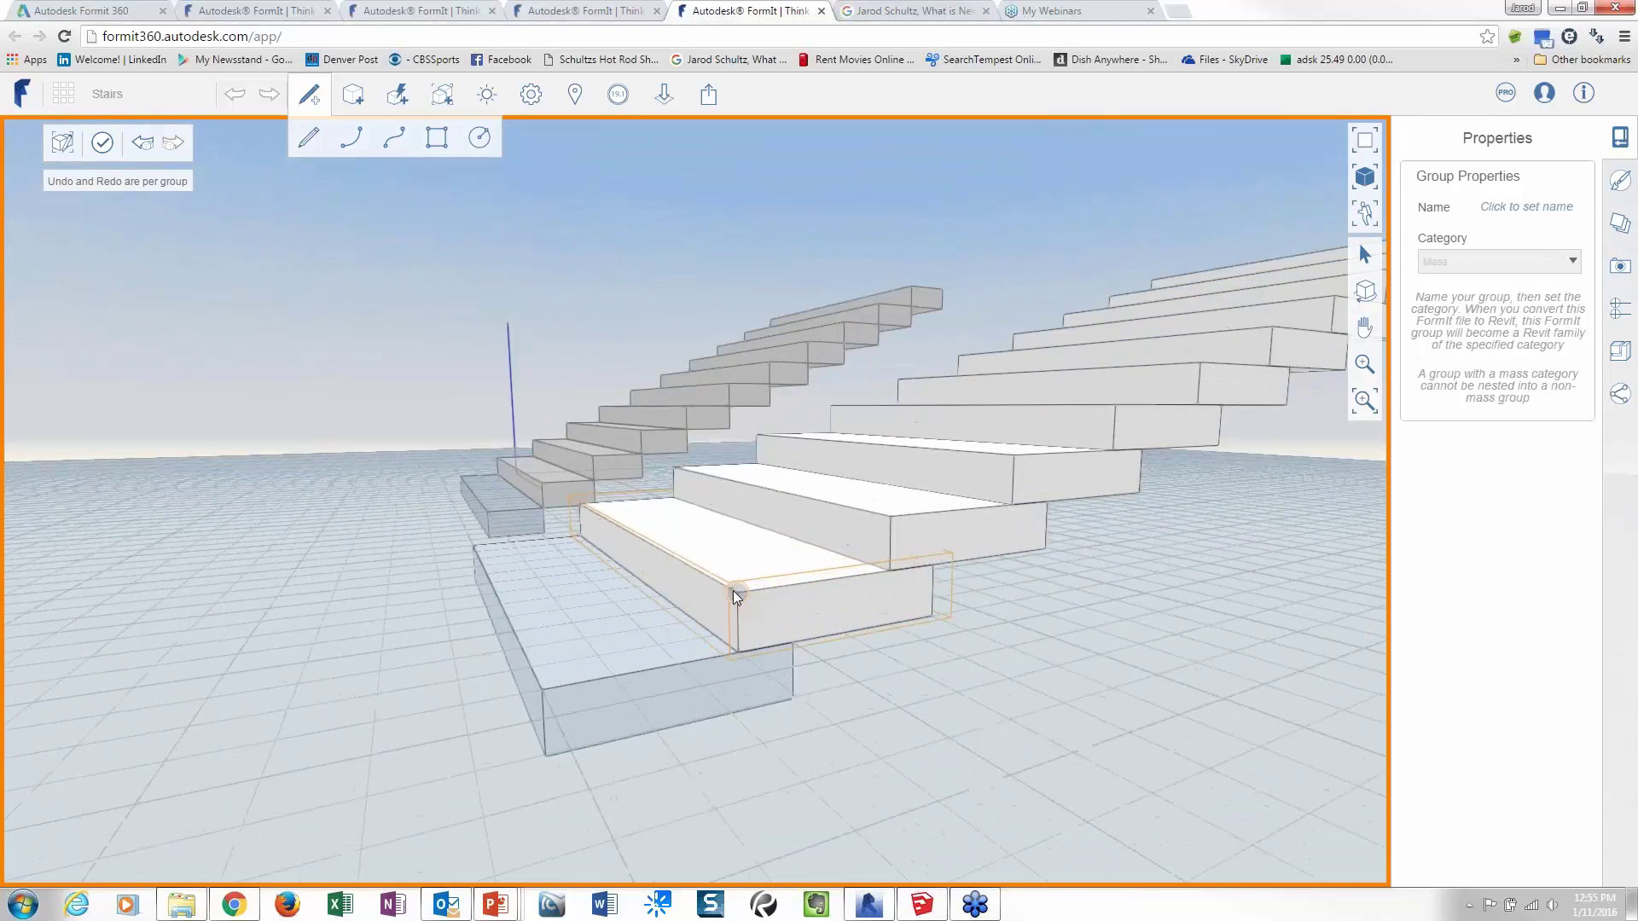
scroll(734, 590, up, 2)
click(308, 138)
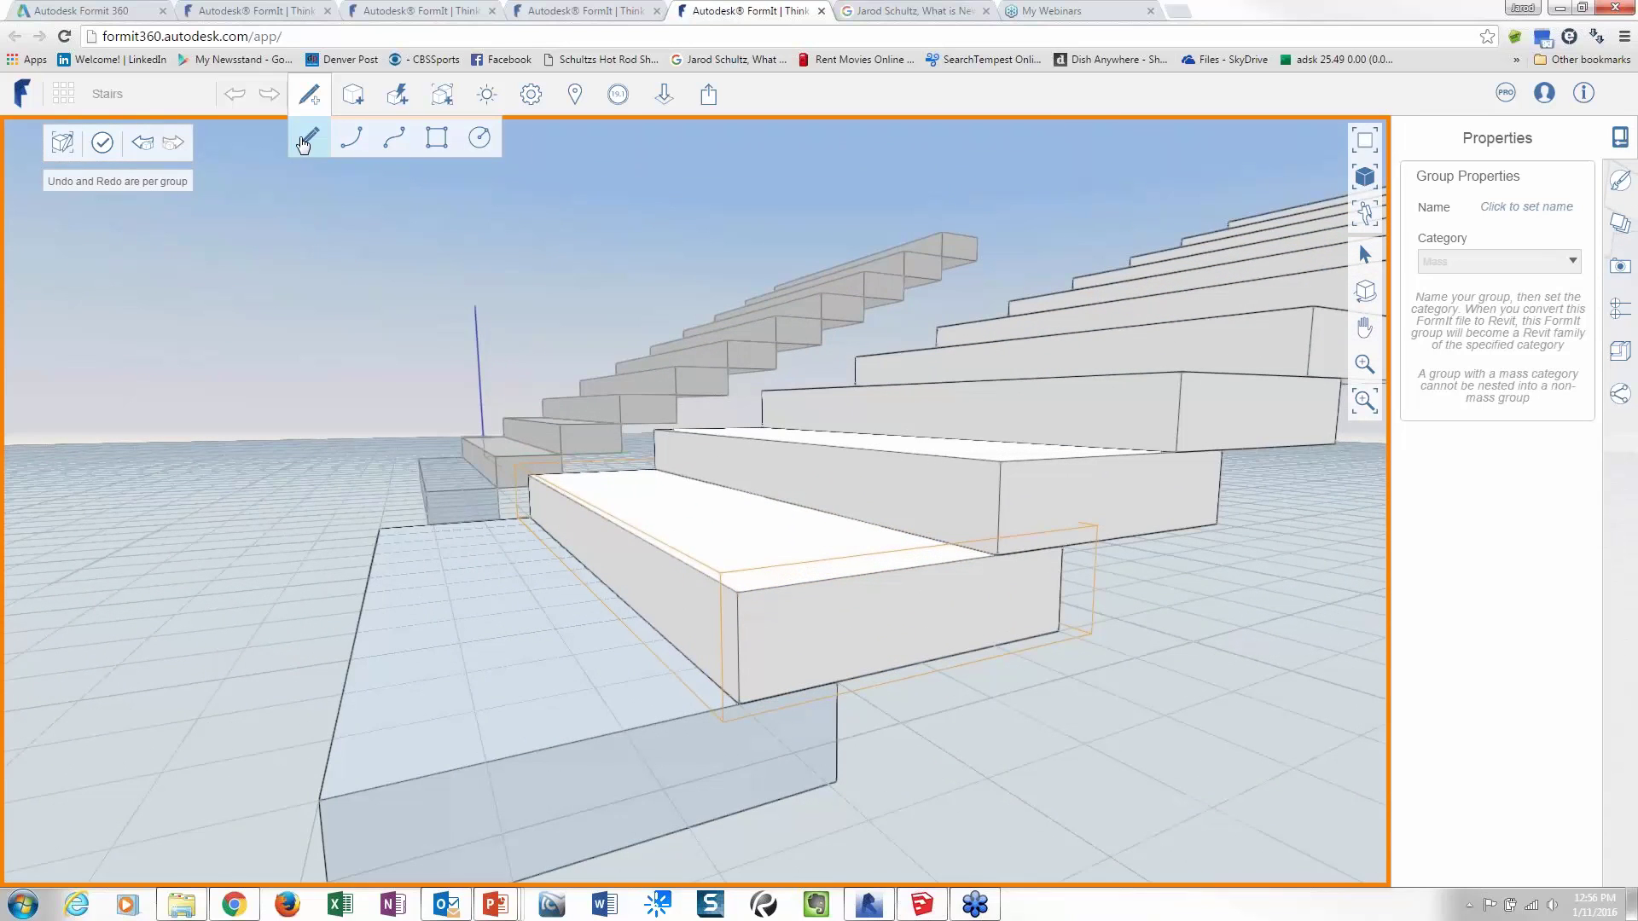
click(738, 592)
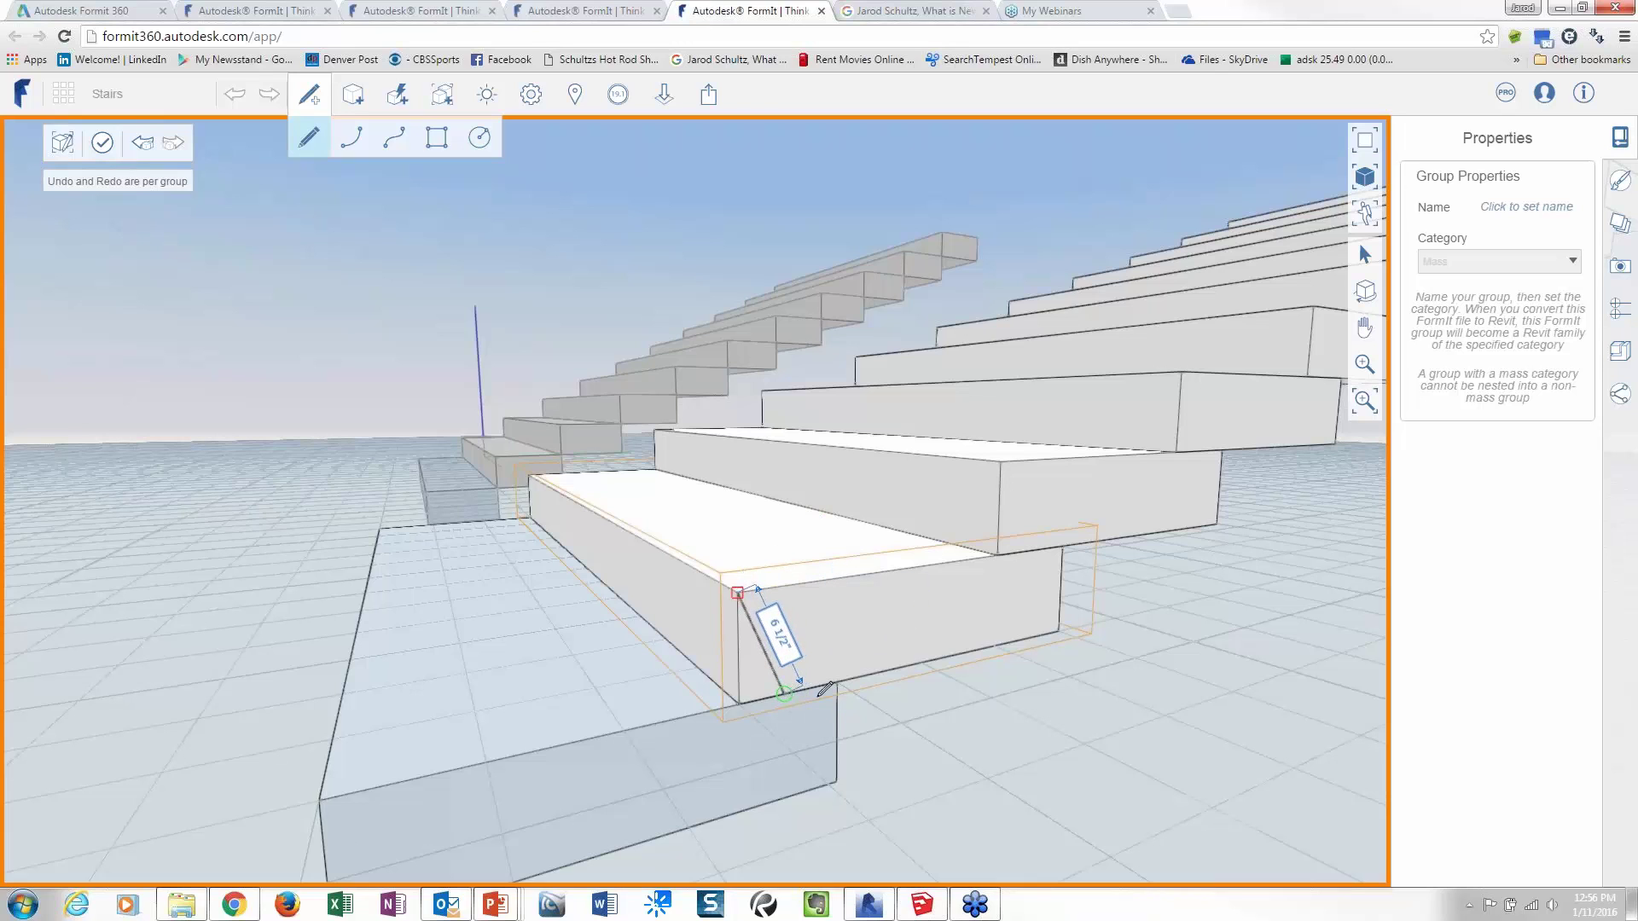
click(785, 692)
key(Escape)
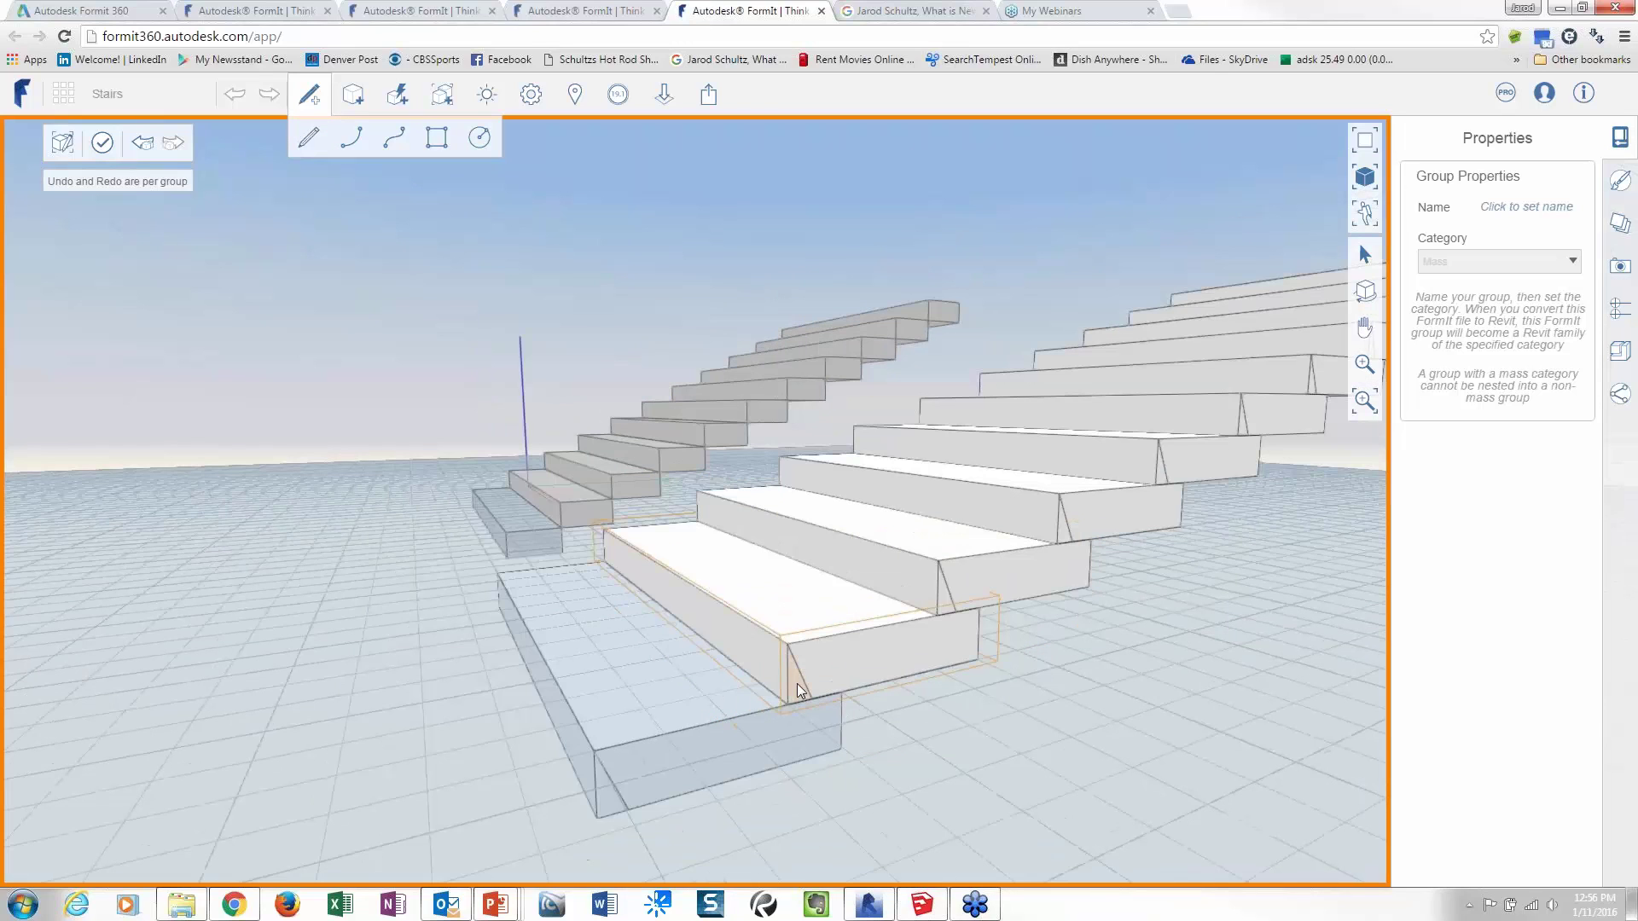
Step: Push the triangular end face through the tread's full length to slope the riser, and finish editing the group
scroll(797, 683, down, 2)
click(800, 689)
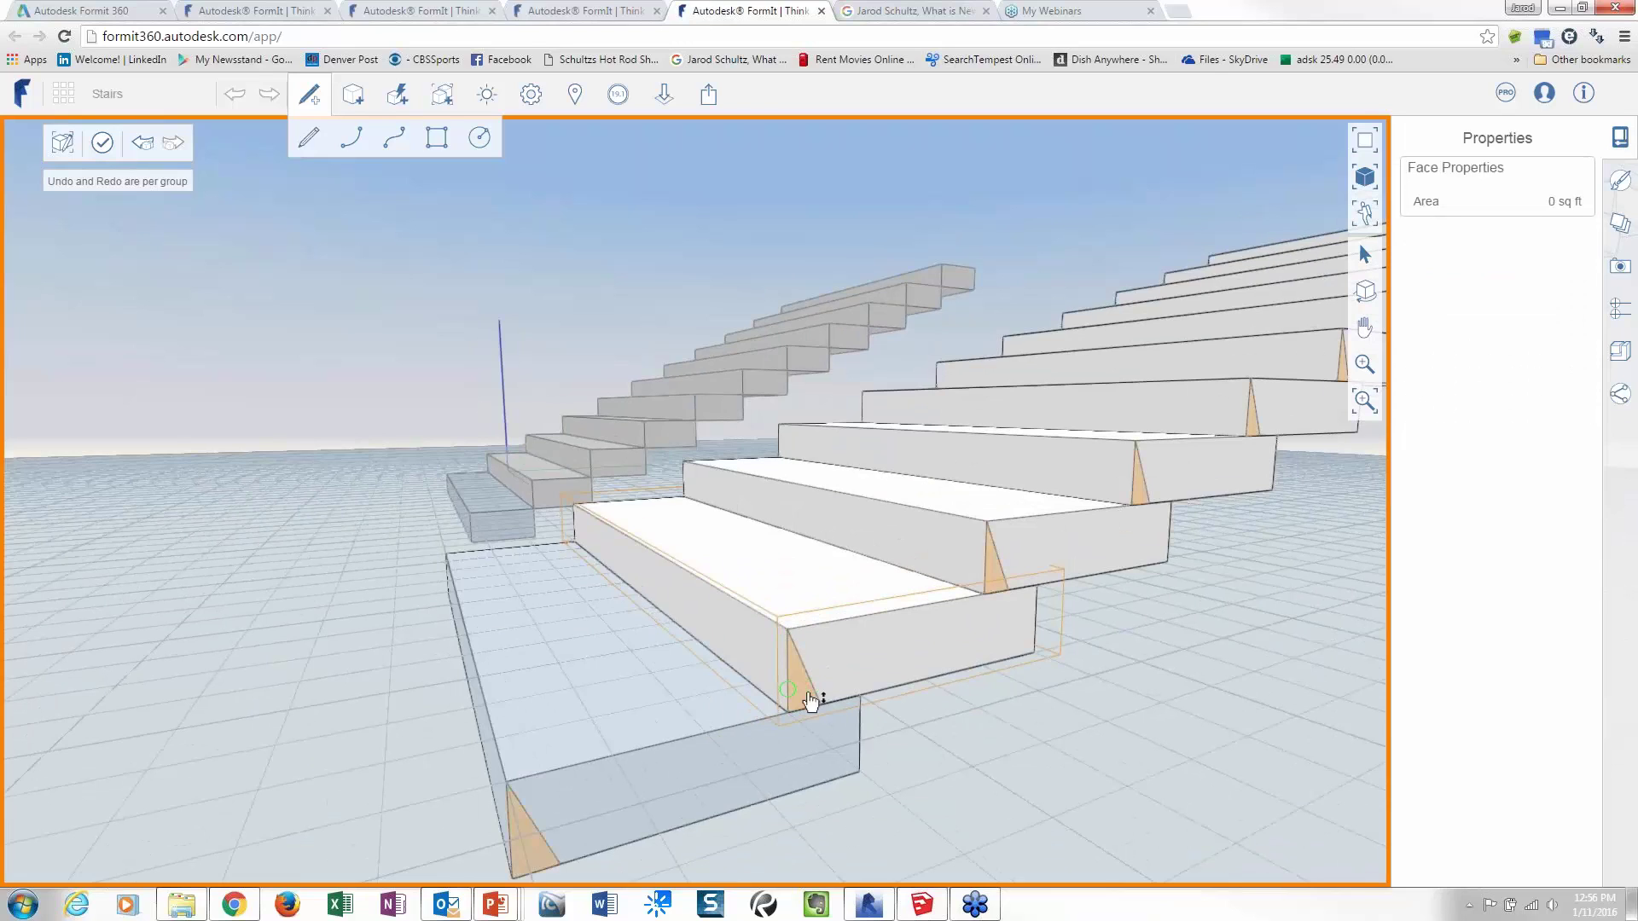
drag(793, 686, 503, 465)
scroll(586, 541, down, 5)
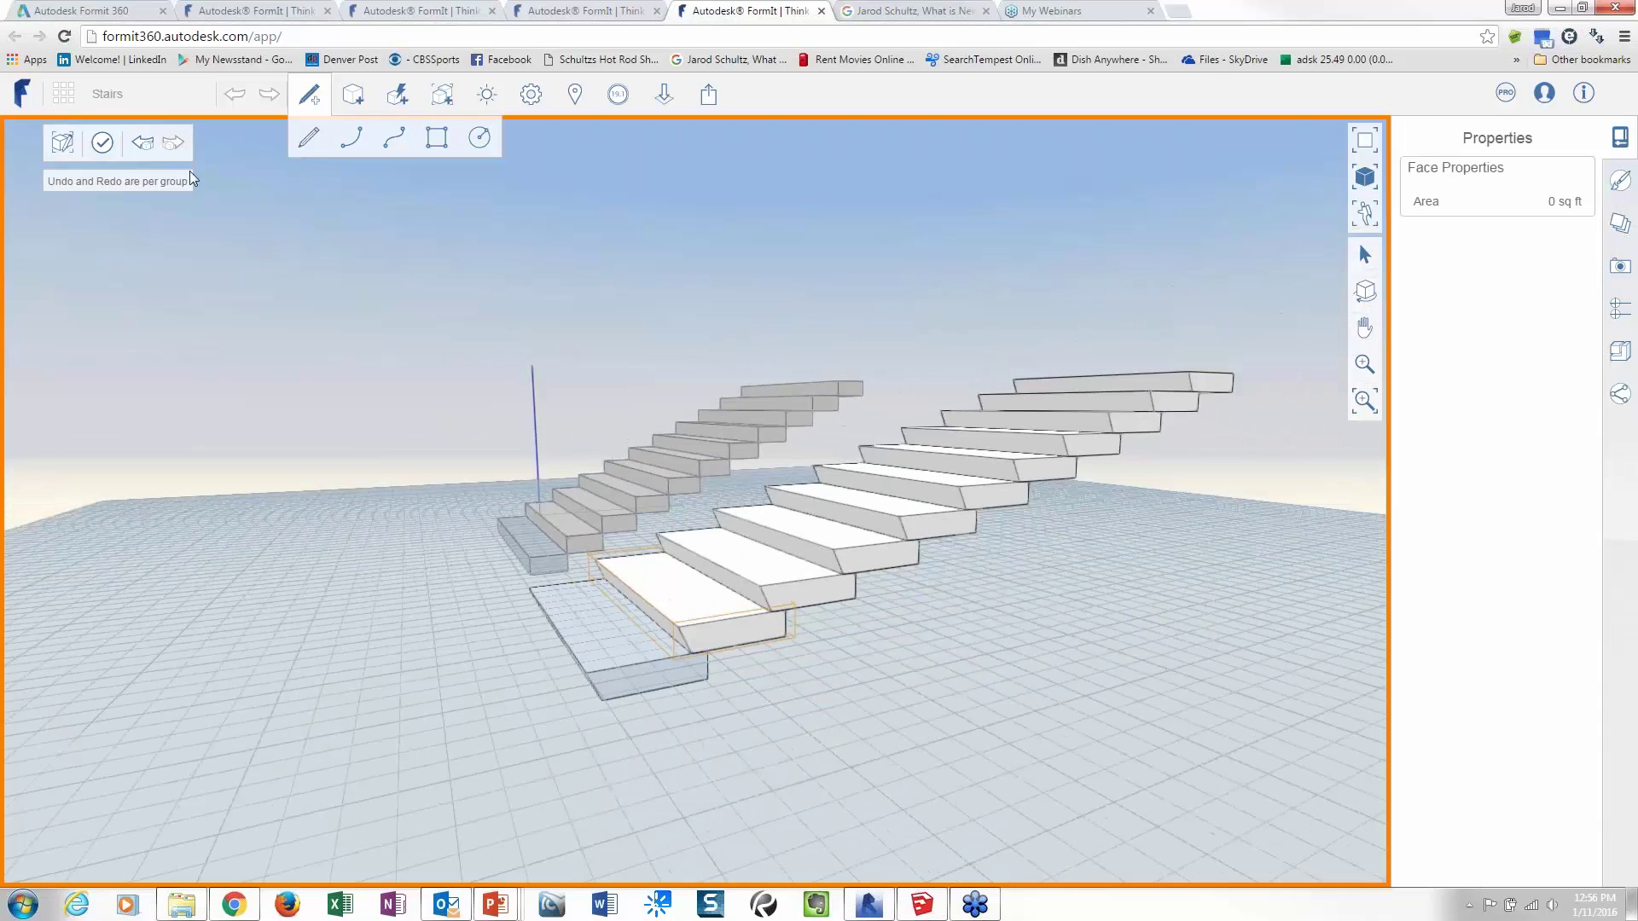
click(102, 143)
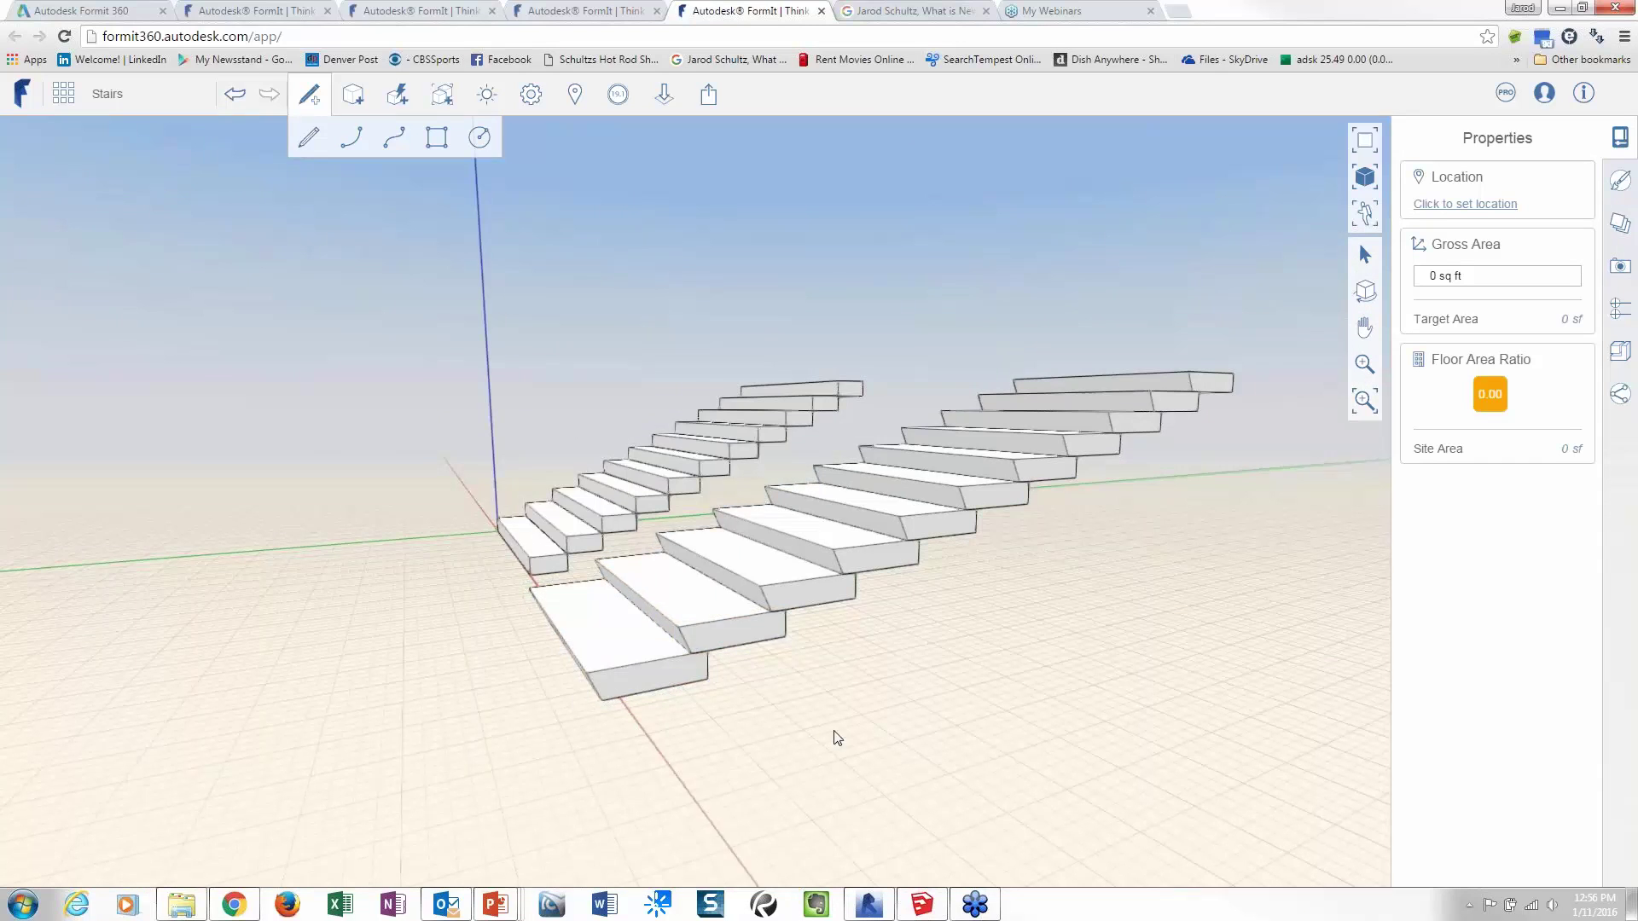
middle_drag(836, 739, 775, 694)
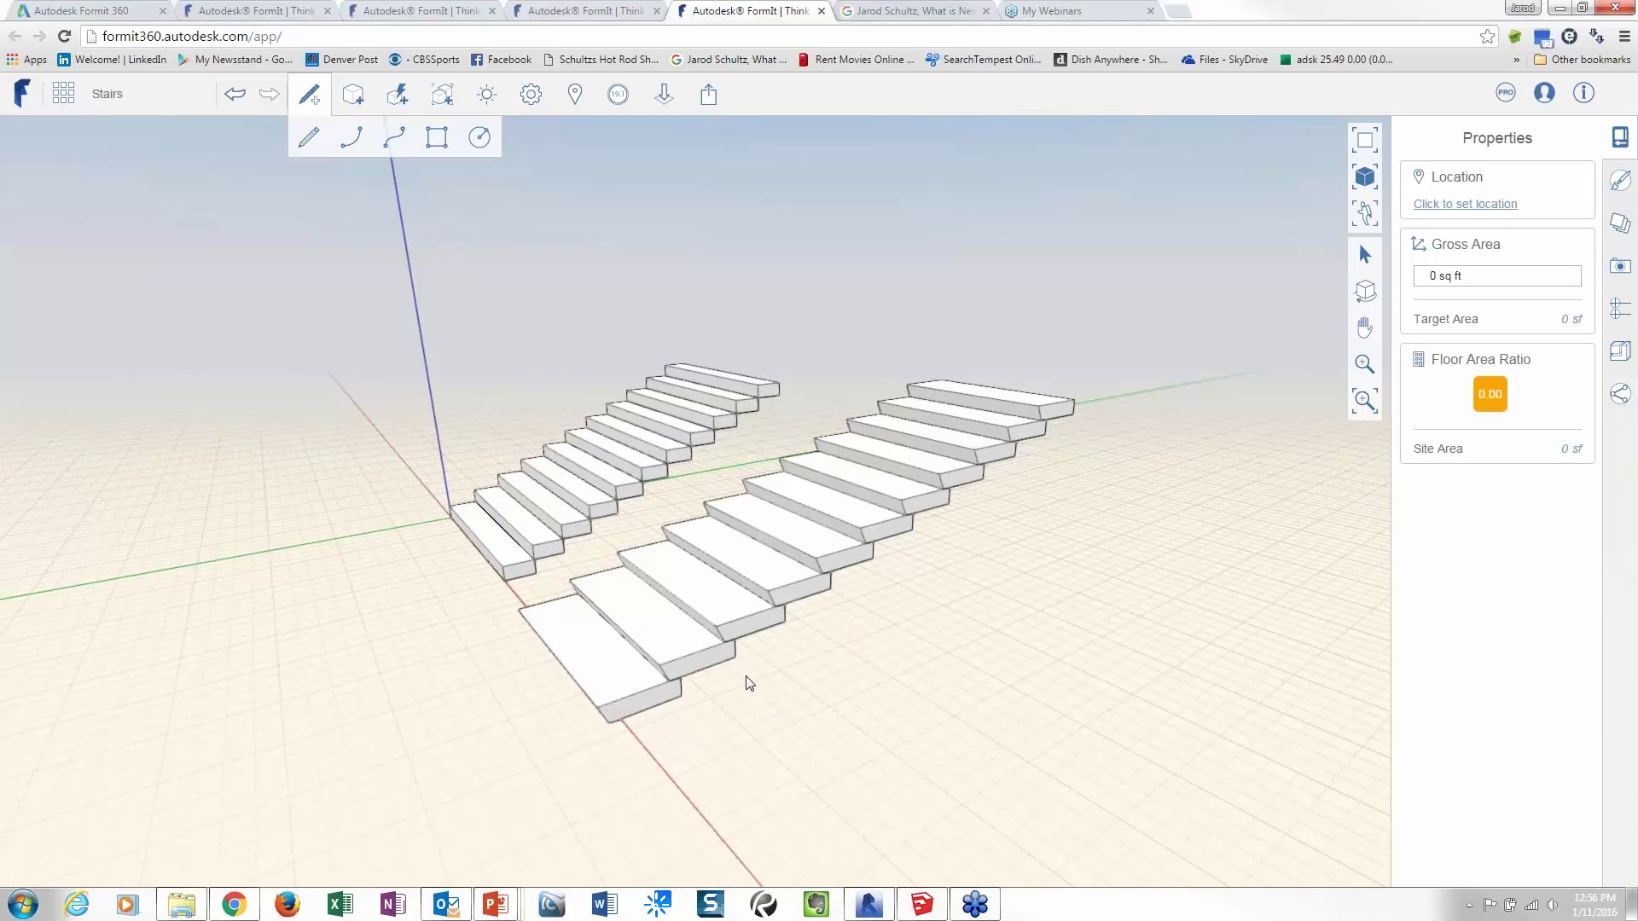